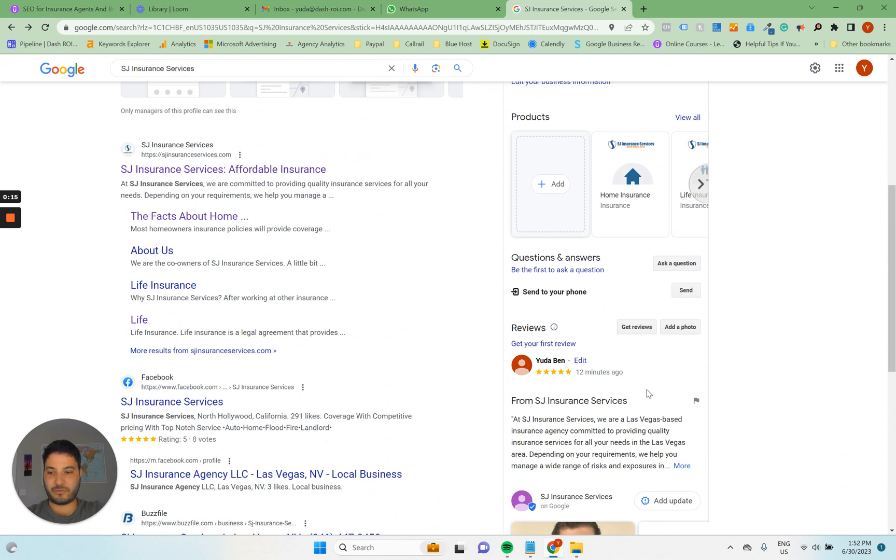
- Examine the reviews and posts in the SJ Insurance Services business profile, advancing through the posts
scroll(647, 394, "up", 1)
scroll(648, 412, "down", 1)
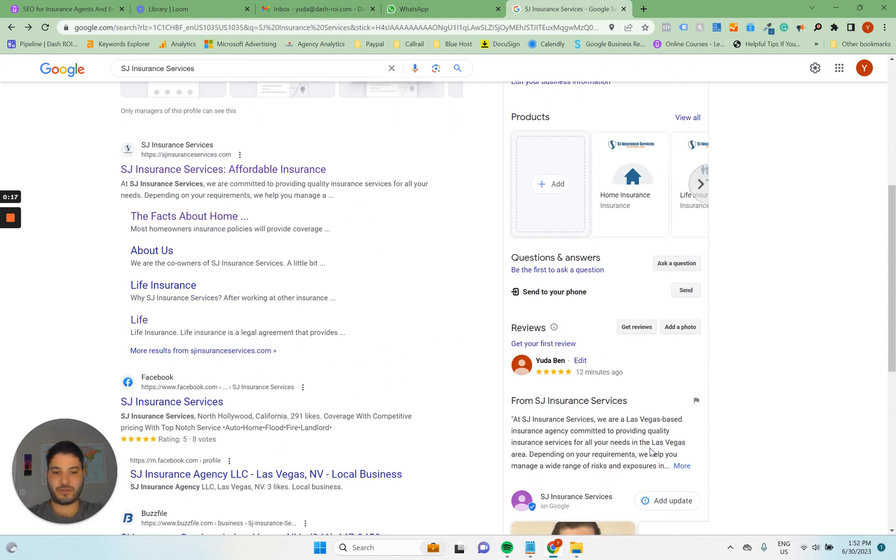
scroll(650, 448, "down", 1)
scroll(674, 435, "down", 3)
scroll(700, 426, "up", 1)
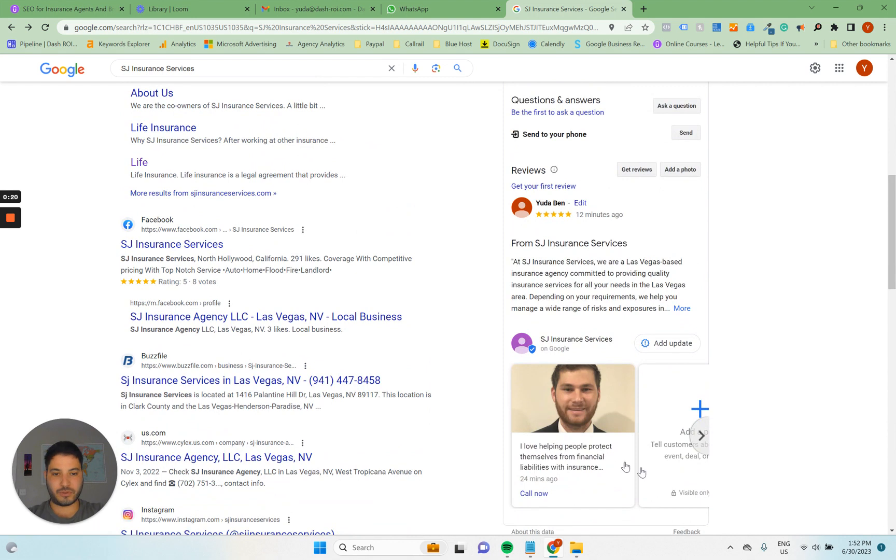
left_click(702, 437)
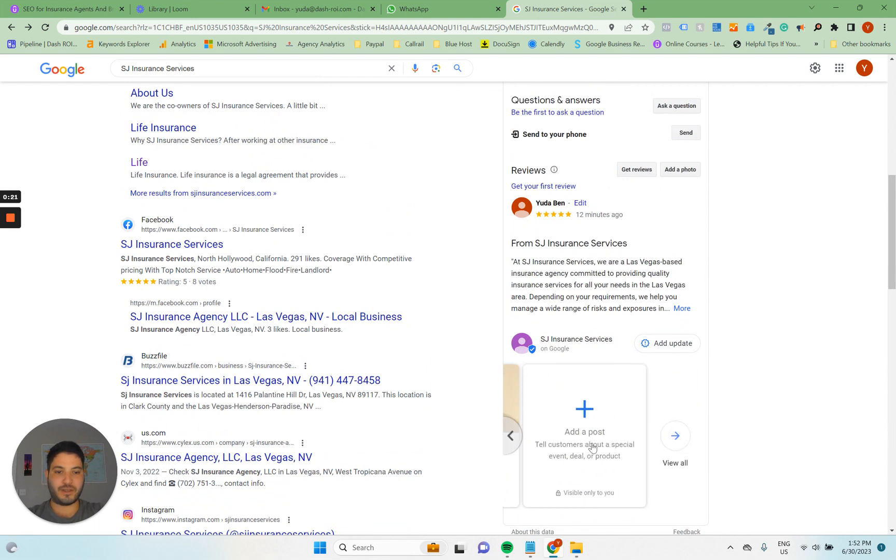
- Expand the full "From SJ Insurance Services" description and read through its text
left_click(682, 308)
scroll(619, 353, "up", 1)
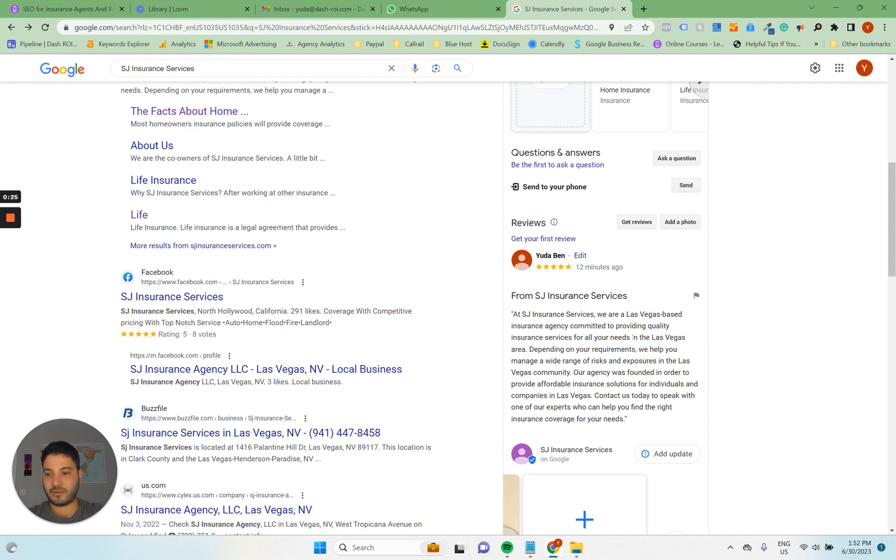
triple_click(619, 354)
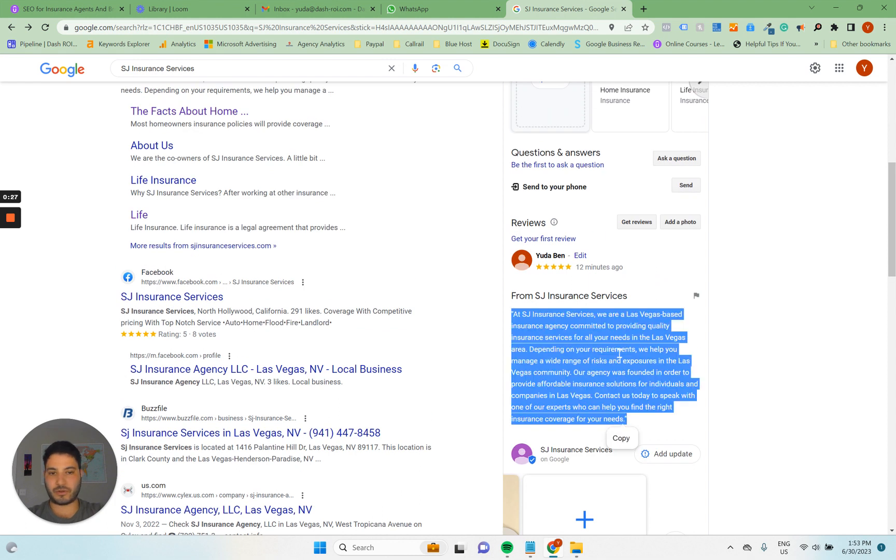
scroll(596, 358, "down", 1)
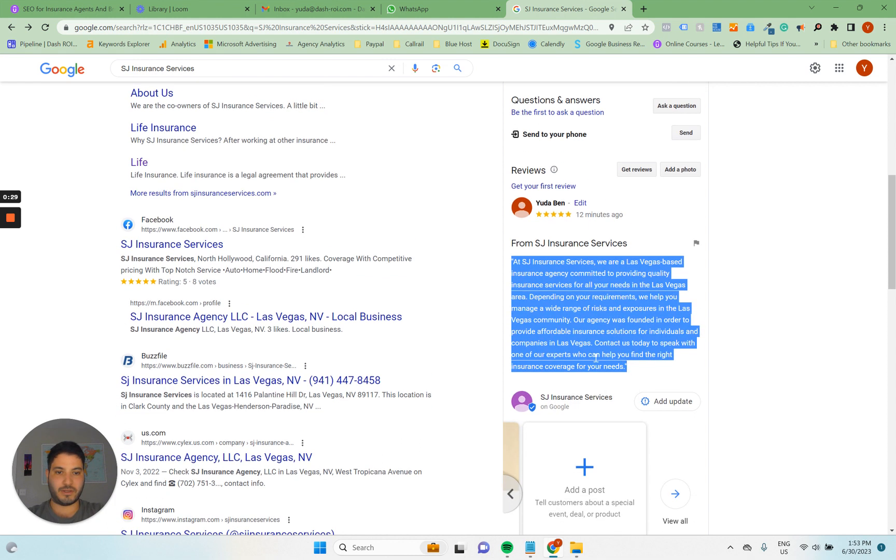
scroll(596, 358, "down", 2)
scroll(607, 347, "up", 5)
scroll(616, 342, "down", 3)
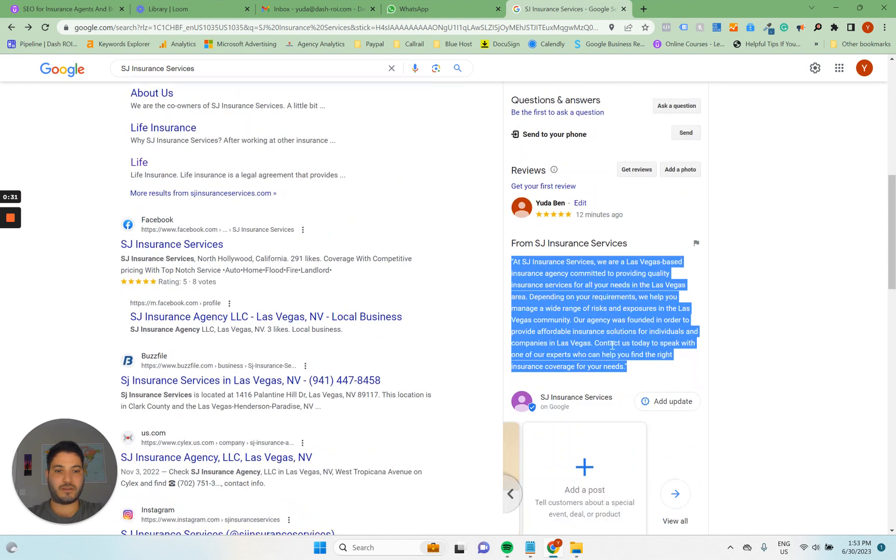
left_click(626, 289)
left_click_drag(620, 270, 690, 264)
left_click(664, 284)
scroll(610, 338, "up", 1)
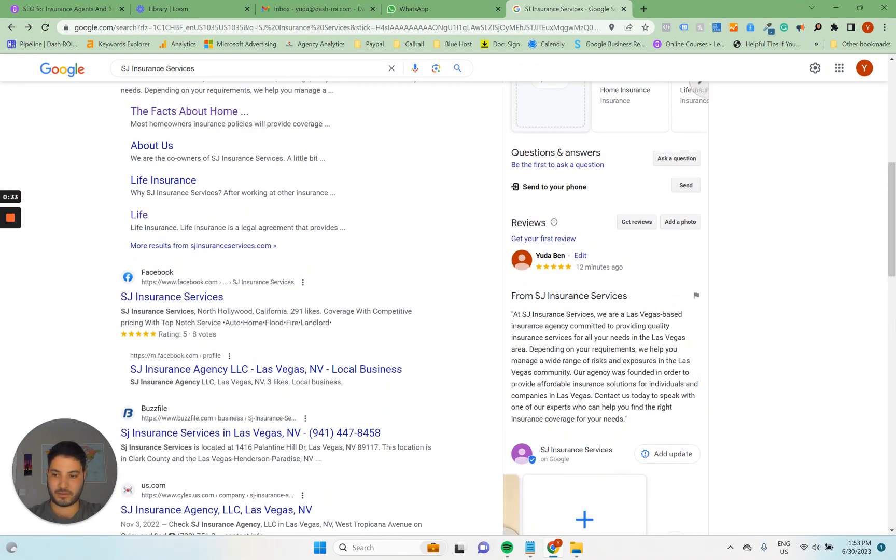
scroll(616, 343, "down", 1)
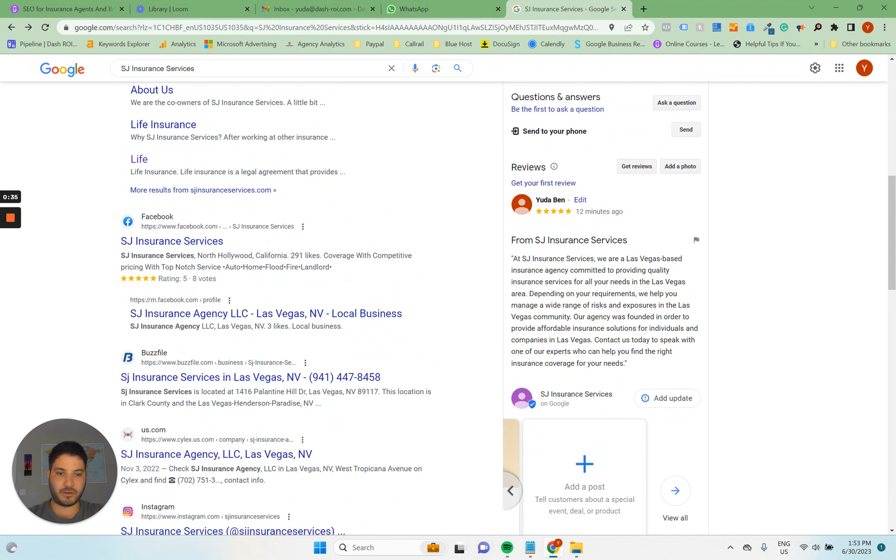
- Examine the profile's posts in both directions, followed by its questions, products, business details and management options
scroll(615, 343, "down", 3)
left_click(508, 336)
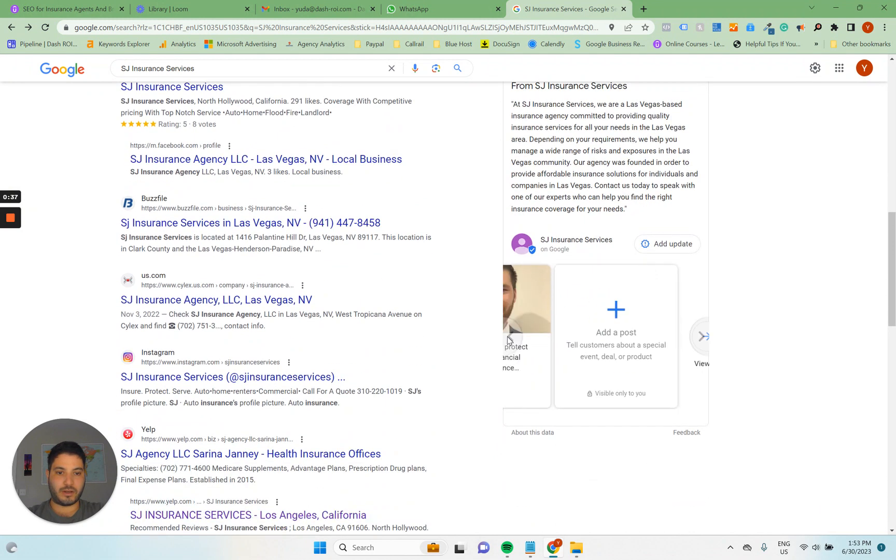
left_click(695, 338)
scroll(521, 326, "up", 1)
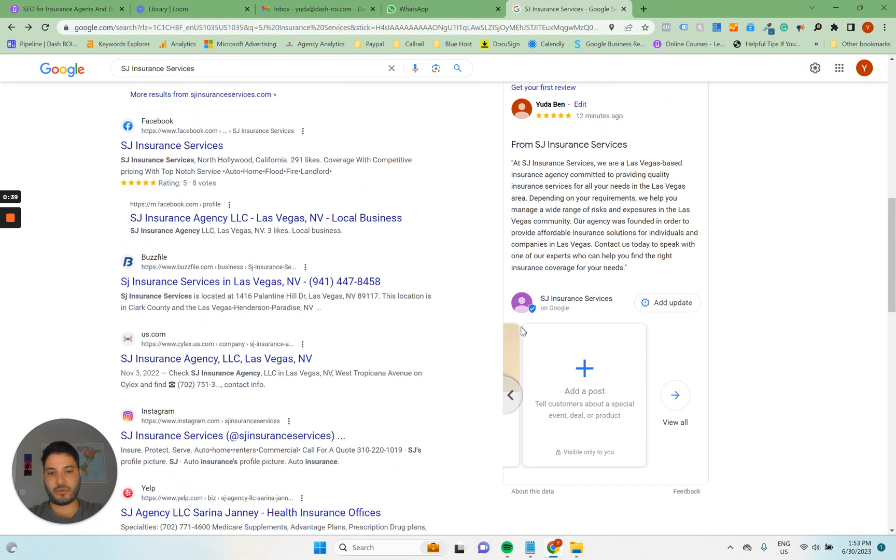
scroll(525, 342, "down", 2)
left_click(508, 285)
scroll(710, 363, "up", 9)
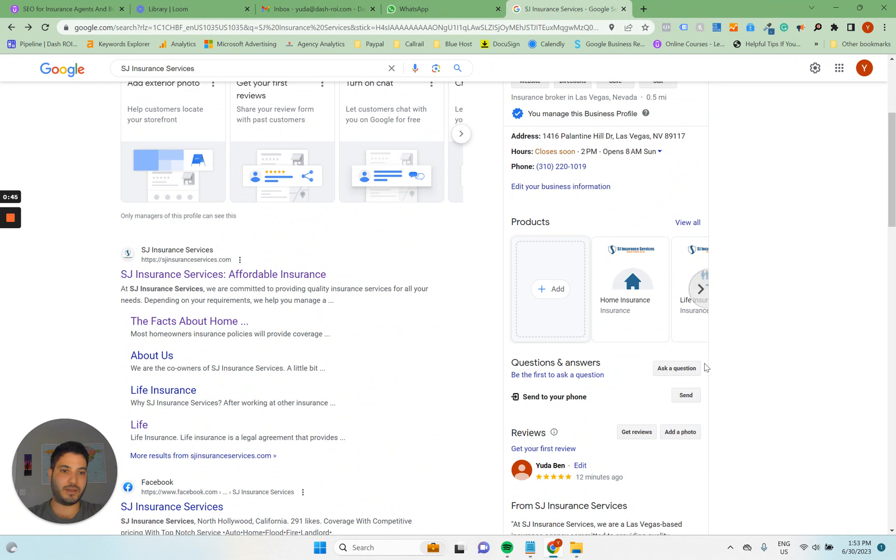
scroll(705, 351, "up", 4)
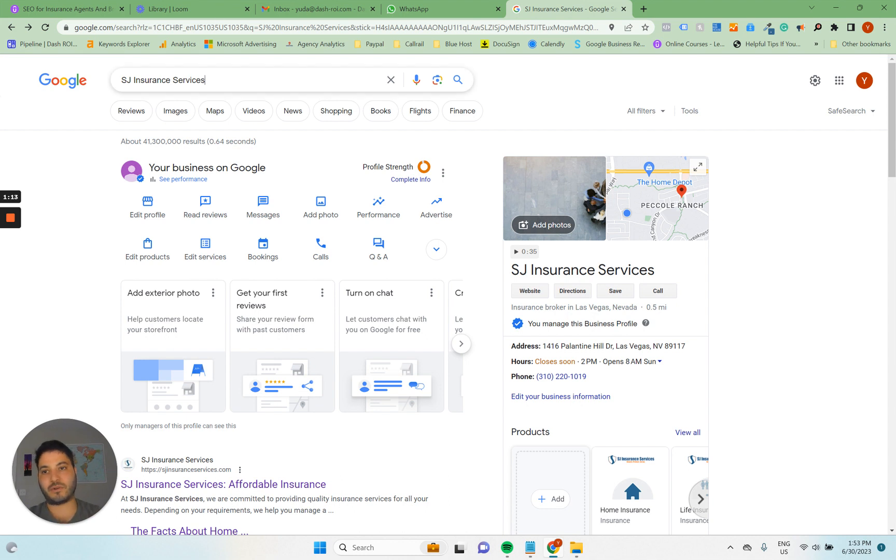
- Search Google for "bing maps", view the Maps - Bing site, and return to the search results
triple_click(202, 80)
type("bing maps")
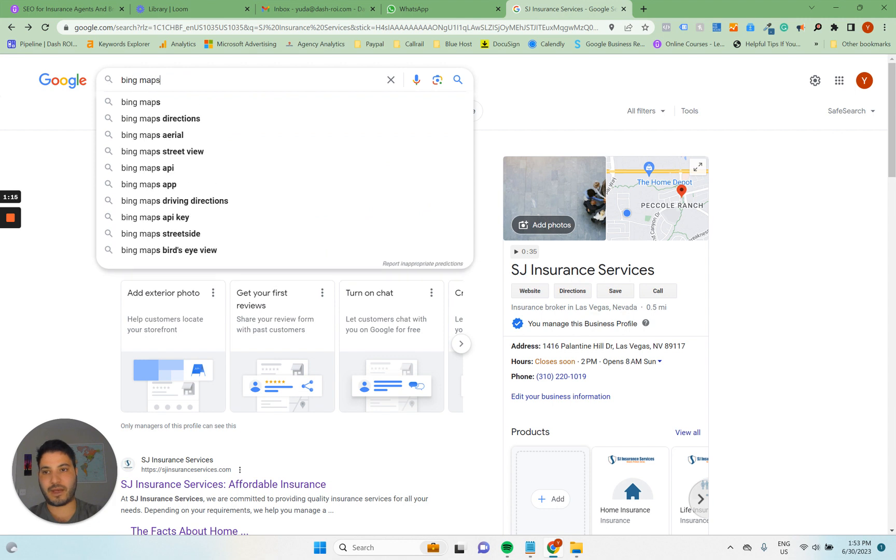
key("Return")
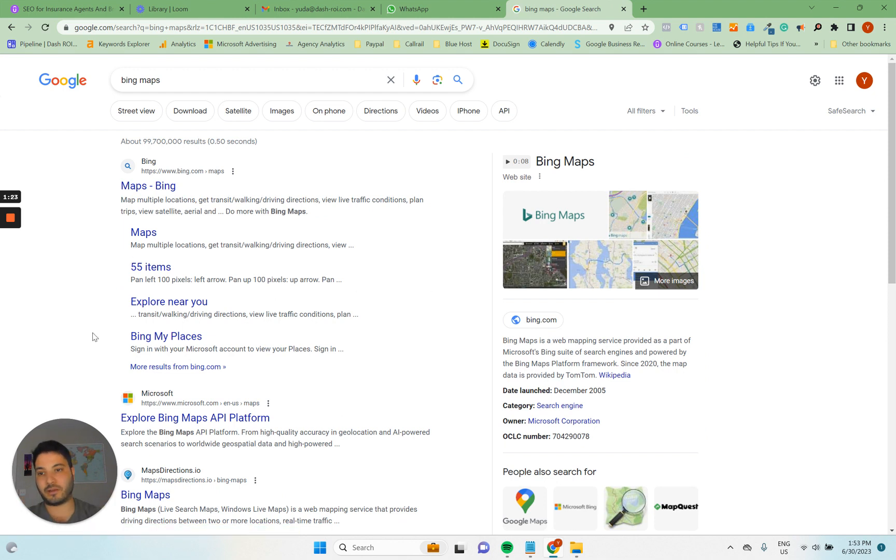
left_click(141, 184)
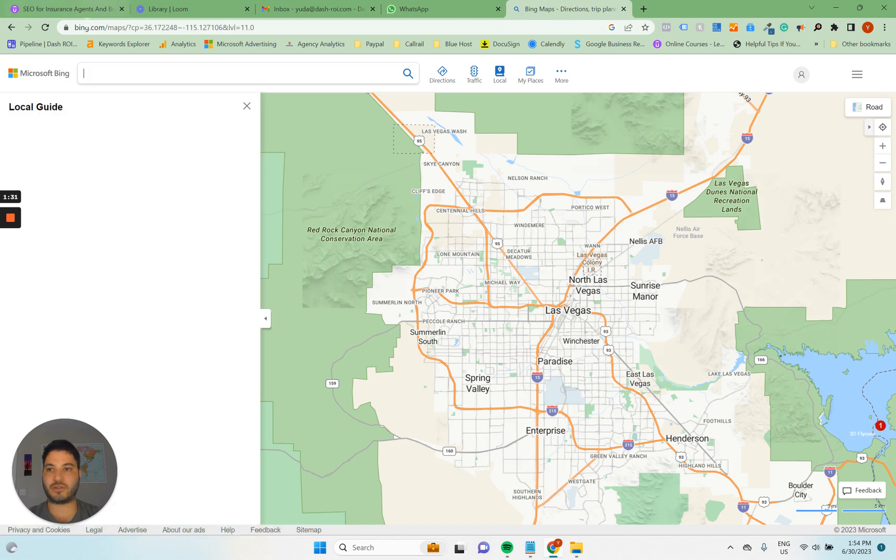
left_click(12, 27)
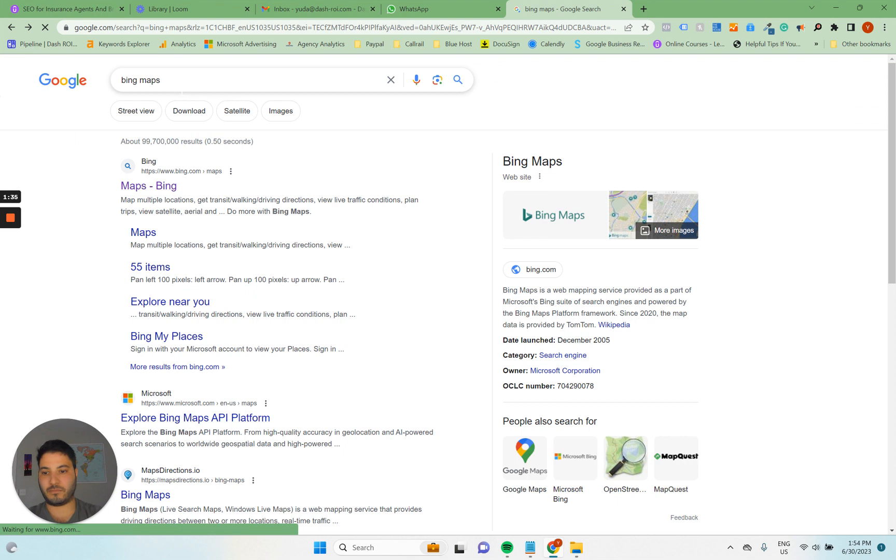
- Search Google for "bing google my business" and open the Bing Places for Business site
left_click(198, 88)
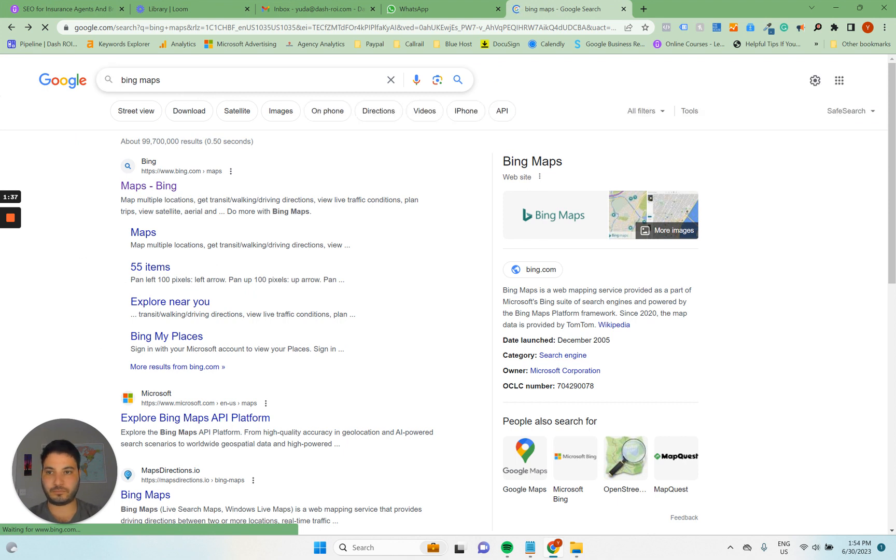
key("ctrl+a")
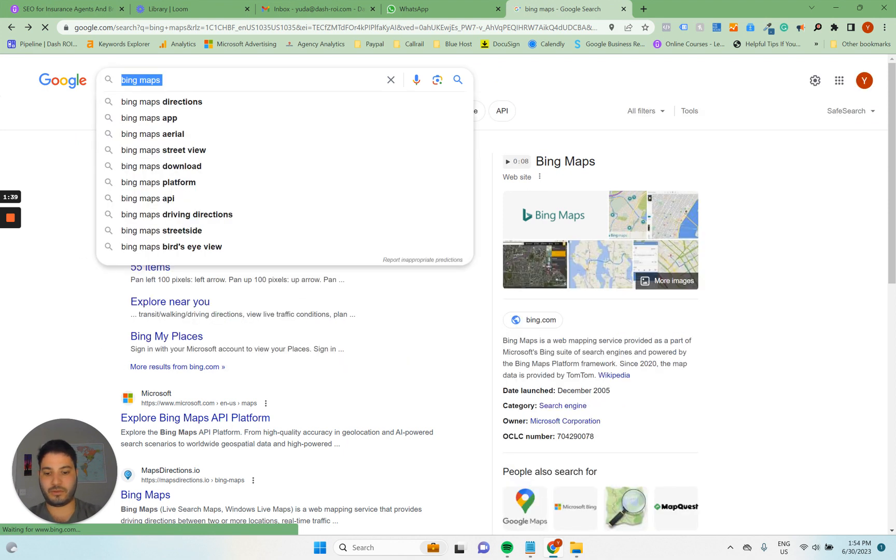
type("bing go")
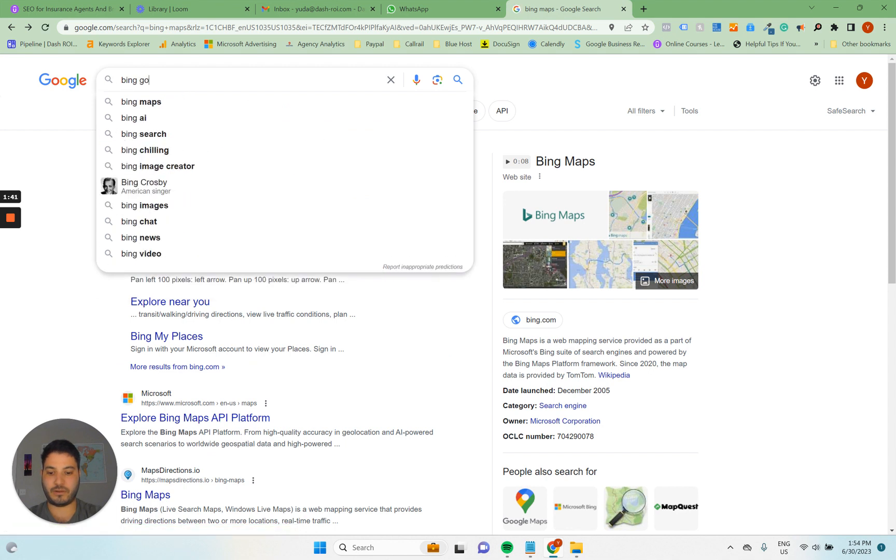
type("ogle my business")
key("Return")
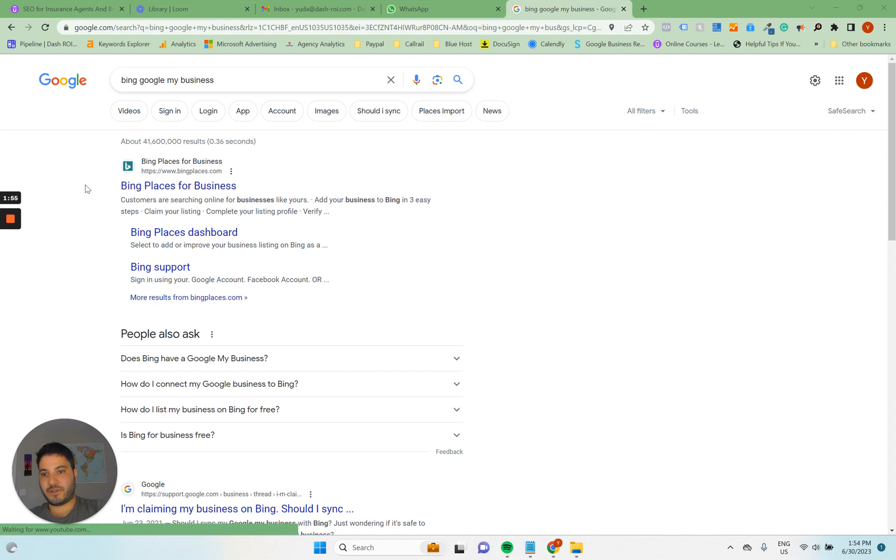
left_click(156, 191)
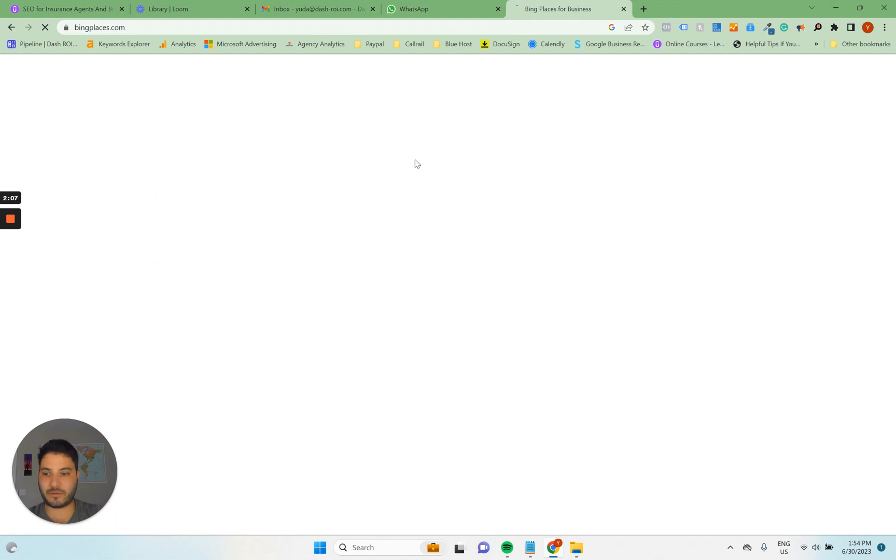
mouse_move(11, 239)
left_click(10, 261)
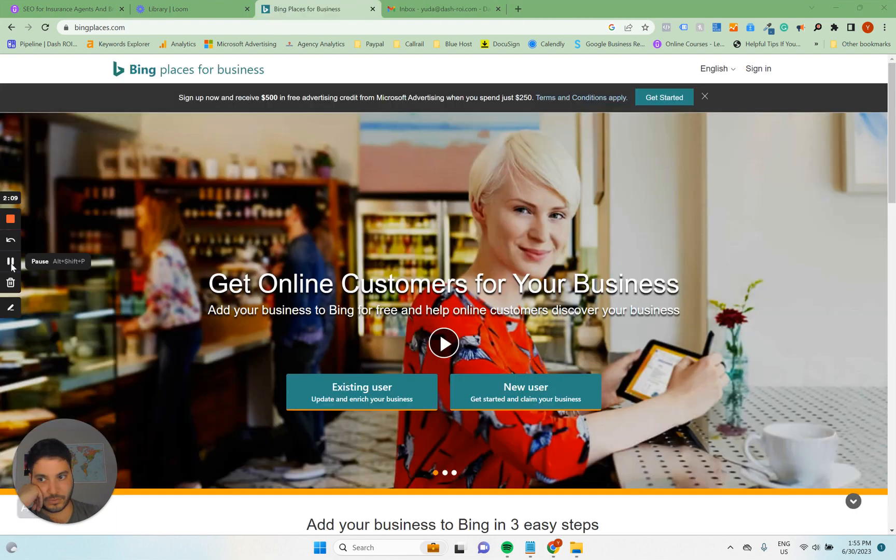
- Get started as a new user and choose to import the business from Google My Business
left_click(515, 394)
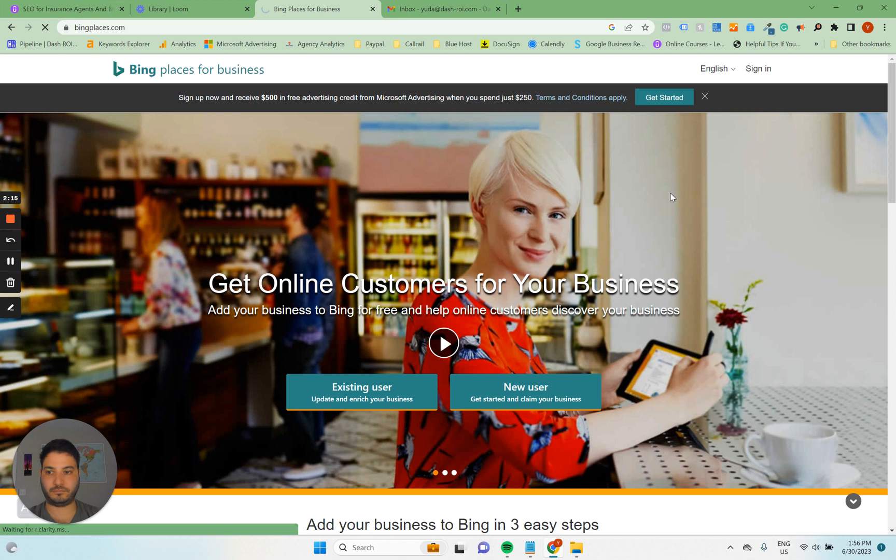
left_click(11, 261)
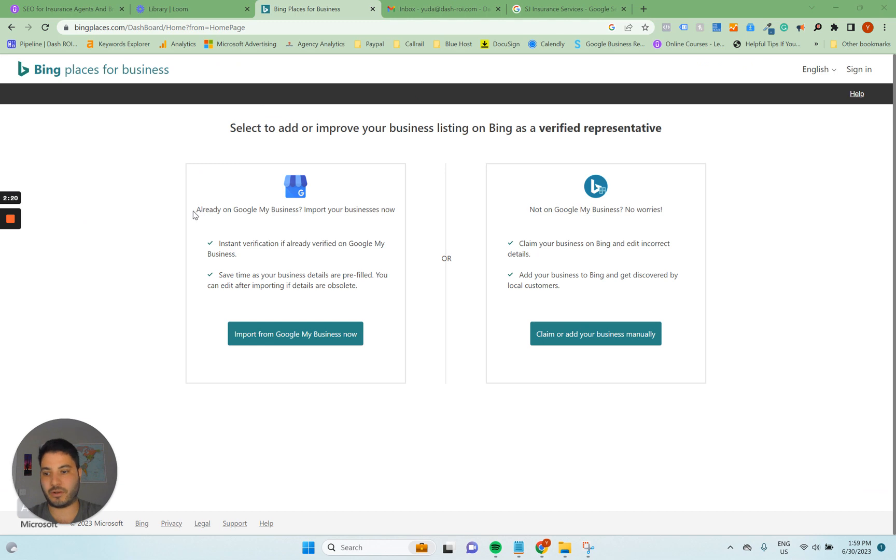
left_click(260, 340)
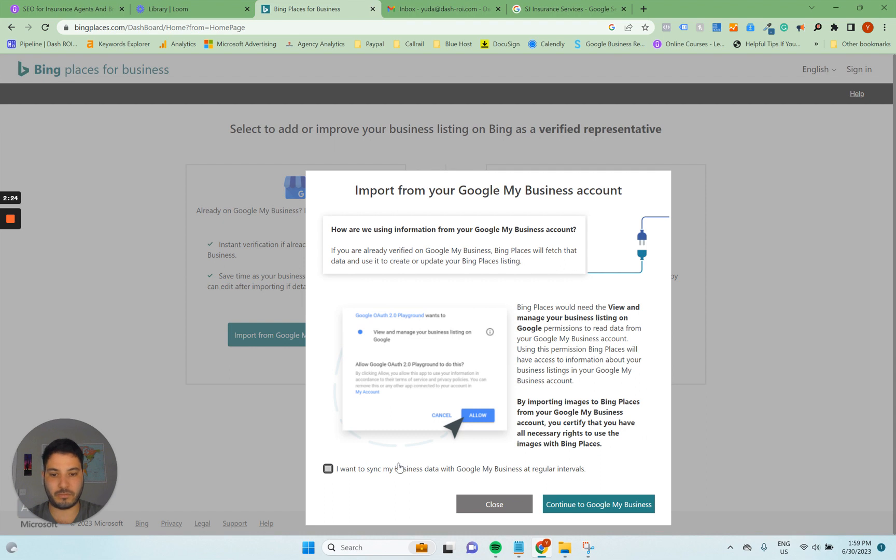
- Enable regular syncing of the business data with Google My Business and continue to the Google sign-in
left_click(345, 471)
scroll(368, 415, "down", 1)
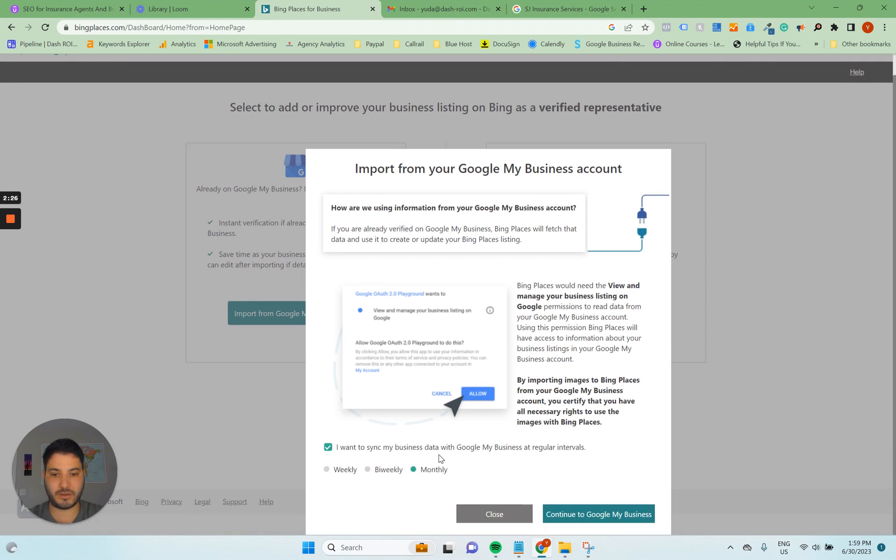
left_click(563, 519)
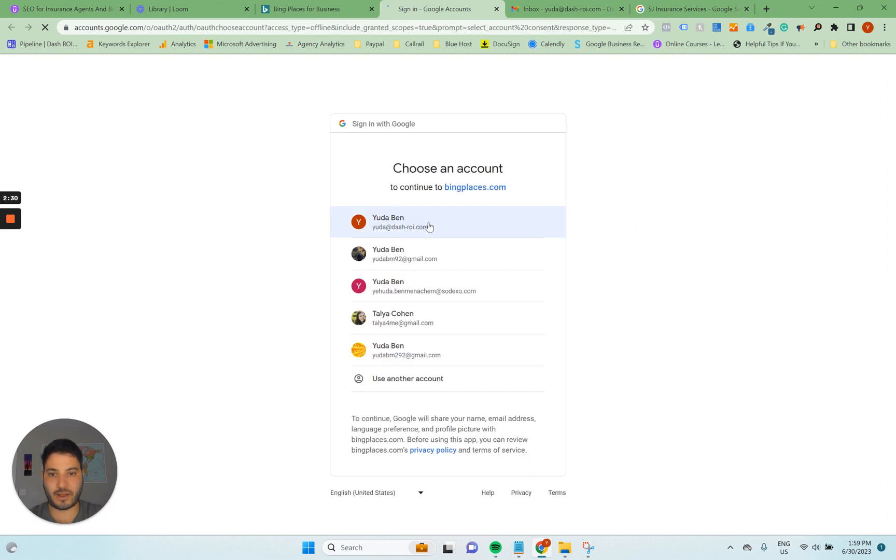
left_click(346, 4)
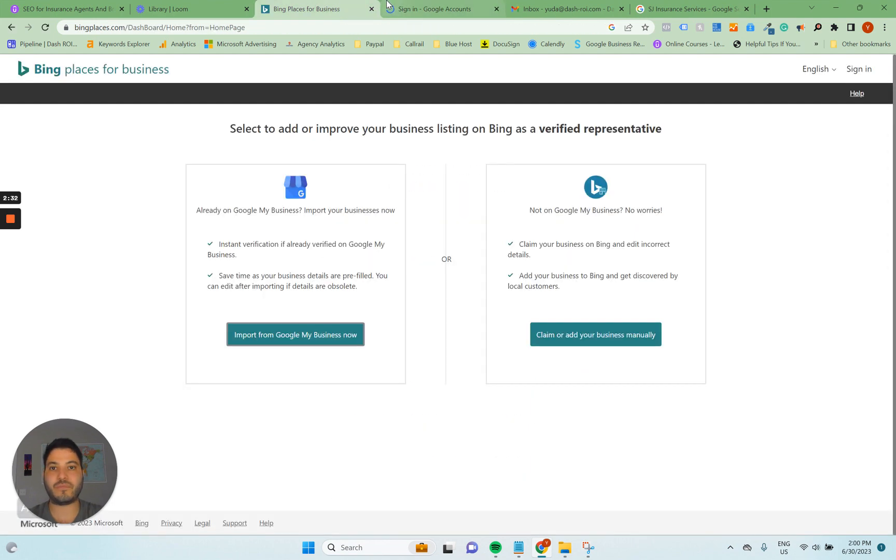
left_click(420, 17)
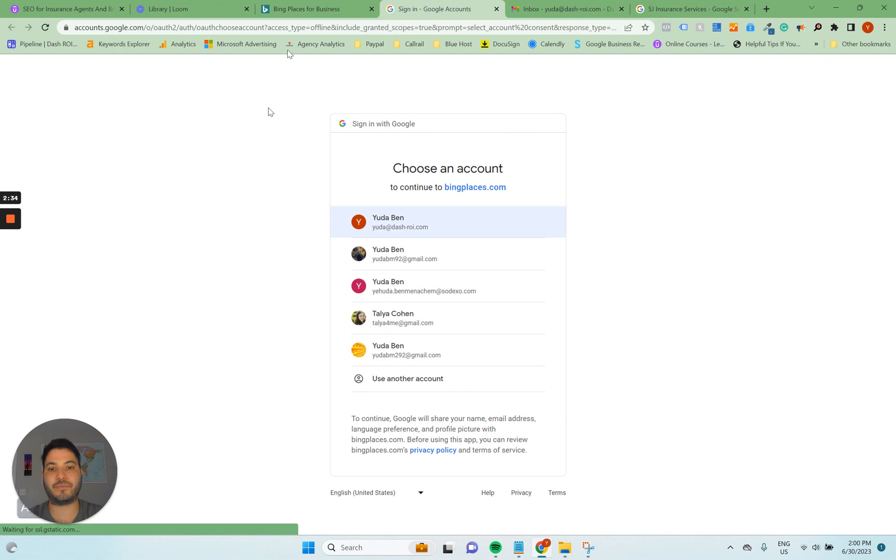
left_click(371, 5)
left_click(449, 11)
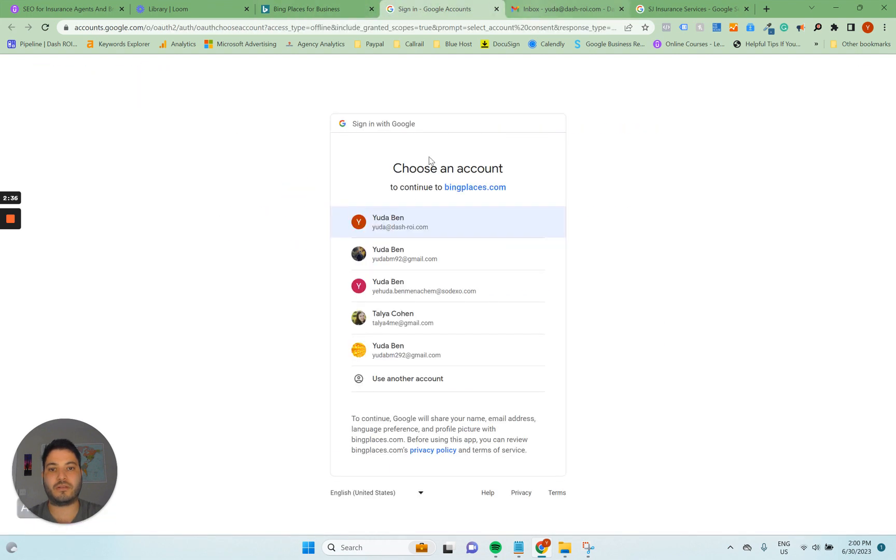
- Allow bingplaces.com to access the first listed Google account and proceed with importing the selected location group
left_click(405, 233)
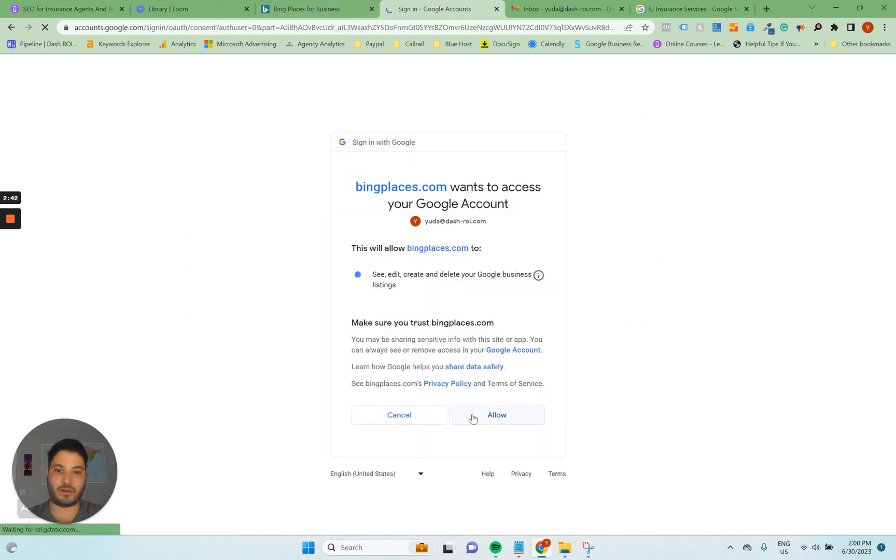
left_click(472, 416)
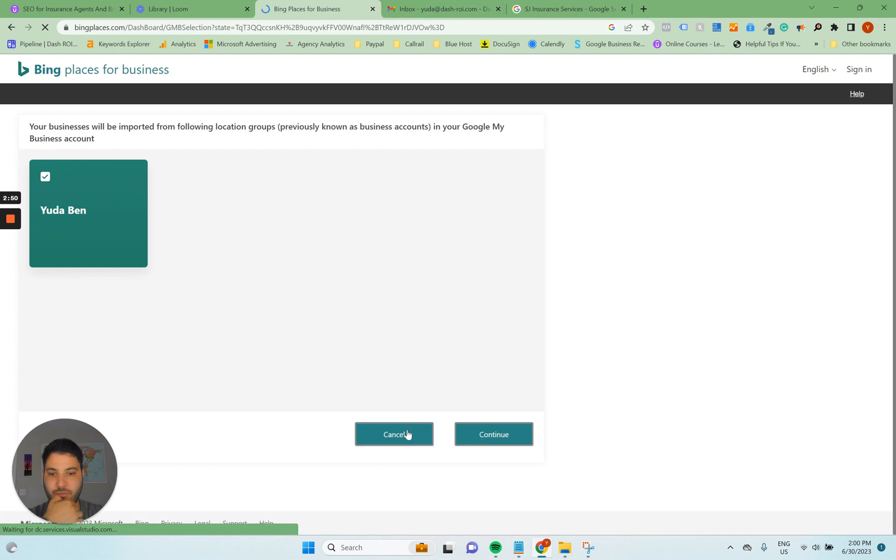
left_click(496, 445)
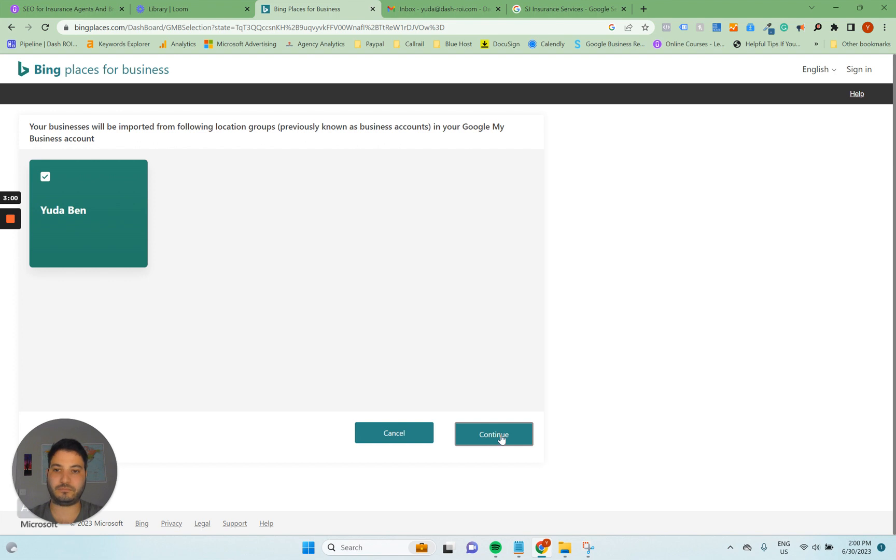
left_click(501, 437)
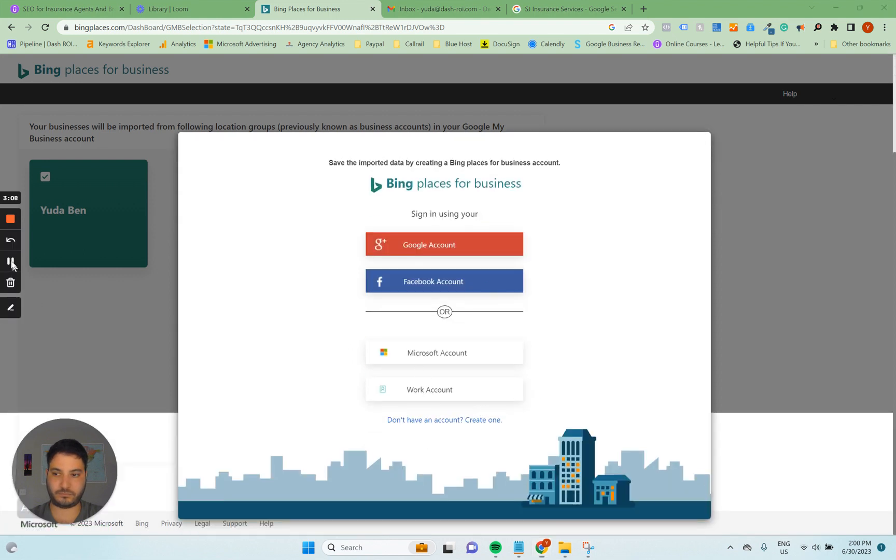
- Sign in to Bing Places with the first listed Google account and dismiss the import error
left_click(433, 351)
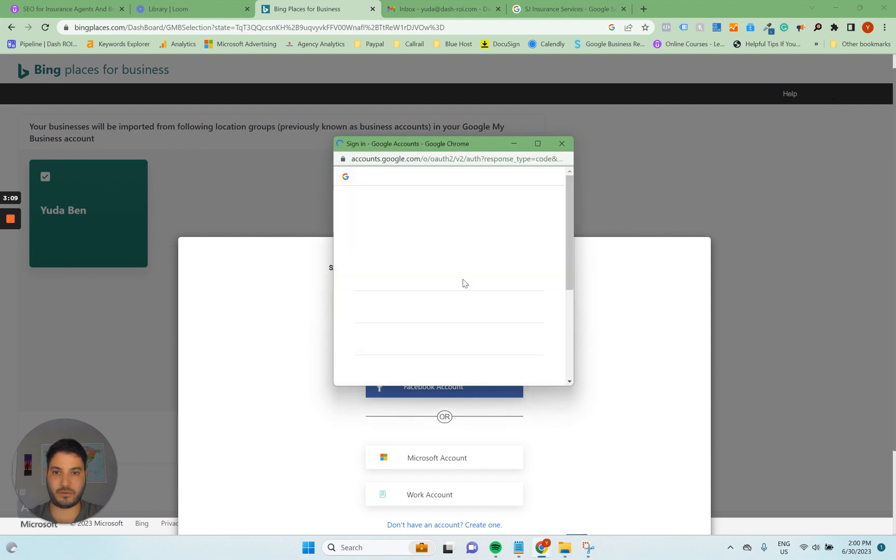
left_click(428, 274)
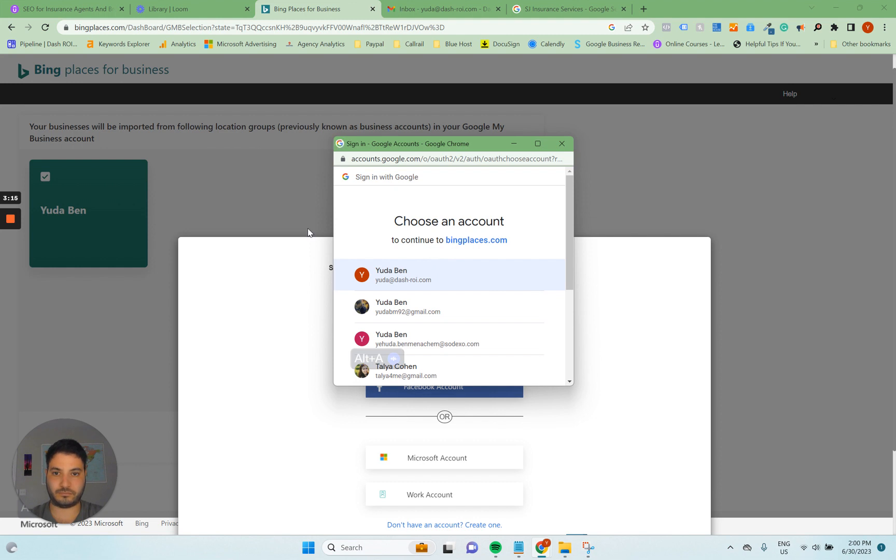
left_click(431, 274)
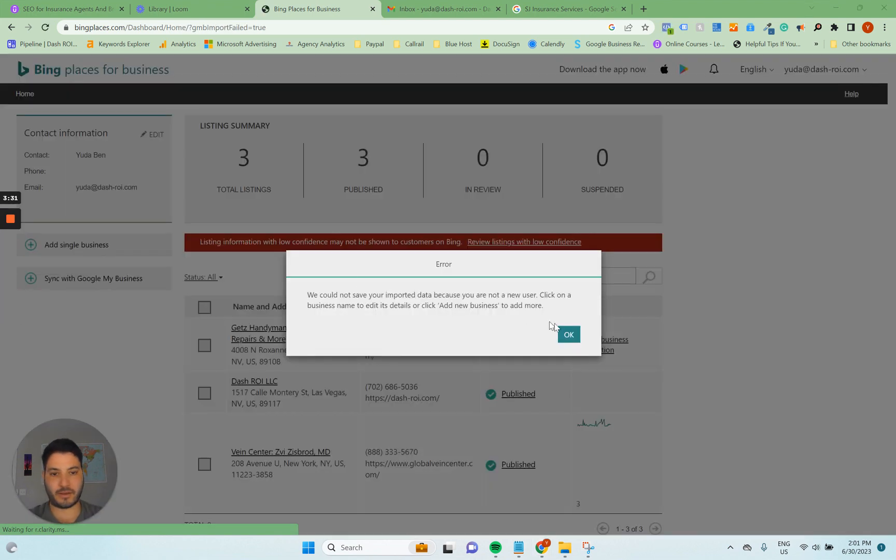
left_click(567, 334)
scroll(334, 412, "down", 1)
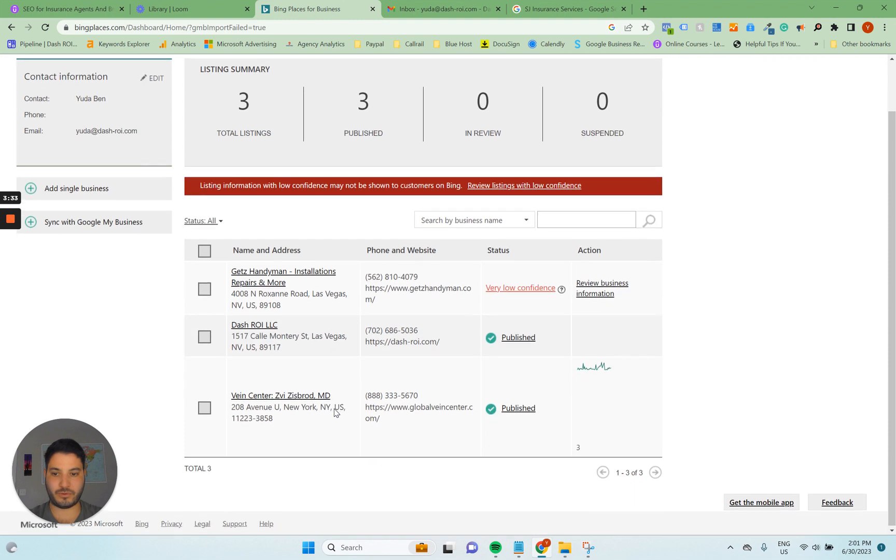
scroll(326, 416, "up", 1)
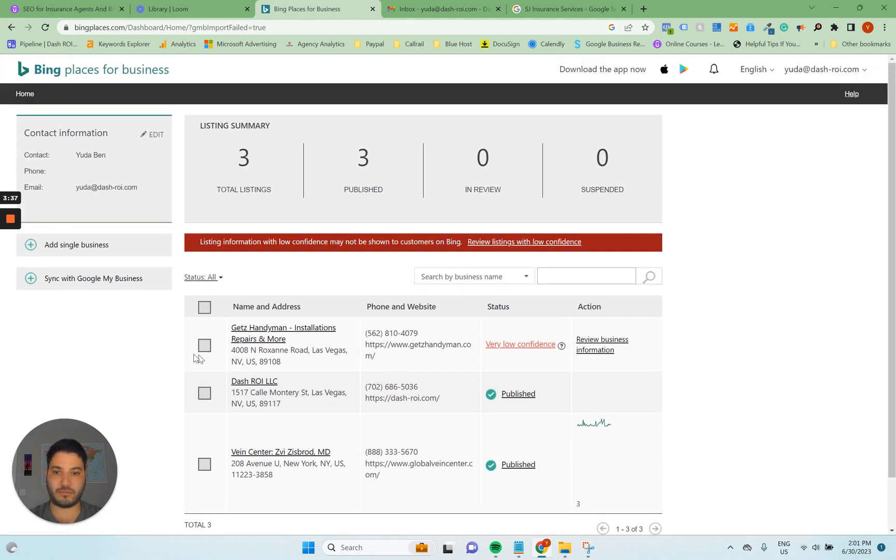
left_click(11, 263)
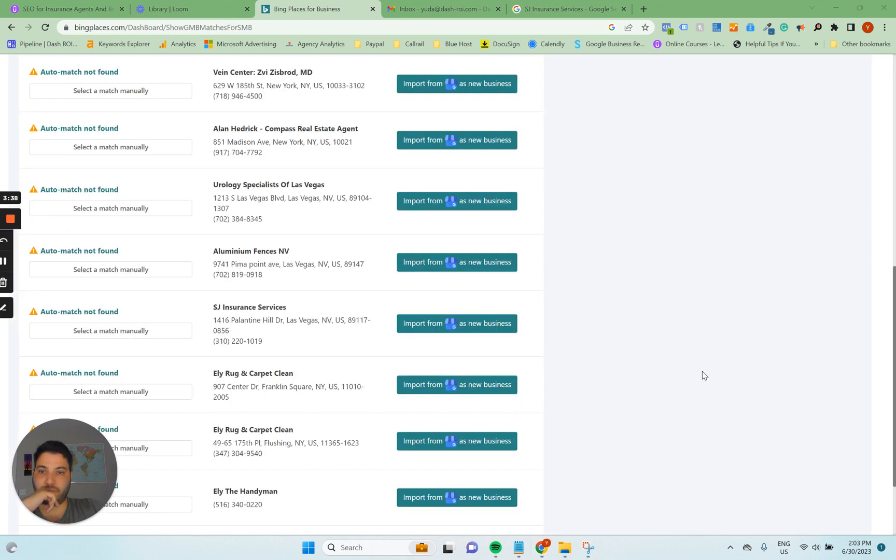
- Import the SJ Insurance Services entry listed directly below Aluminium Fences NV from Google My Business as a new business
scroll(703, 374, "up", 8)
scroll(688, 367, "down", 4)
scroll(690, 370, "down", 2)
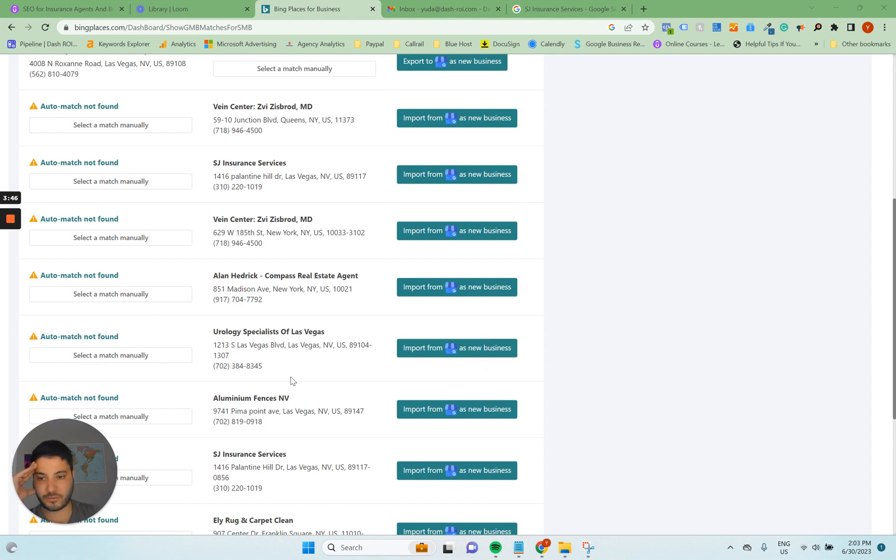
scroll(291, 381, "down", 3)
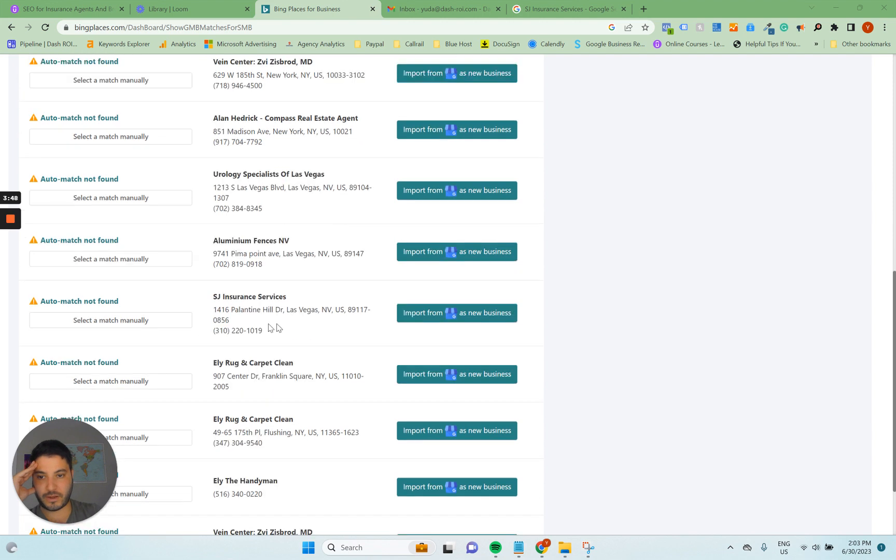
left_click_drag(228, 303, 367, 306)
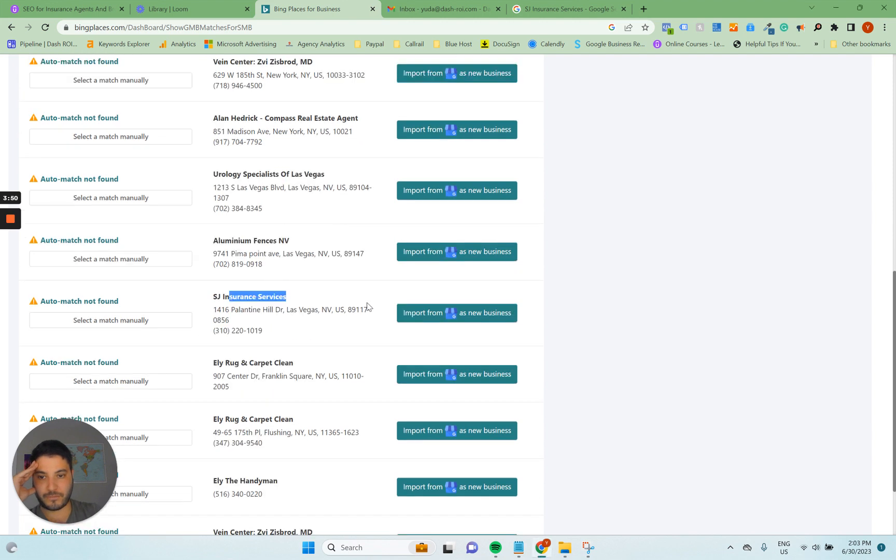
left_click(593, 289)
left_click(438, 314)
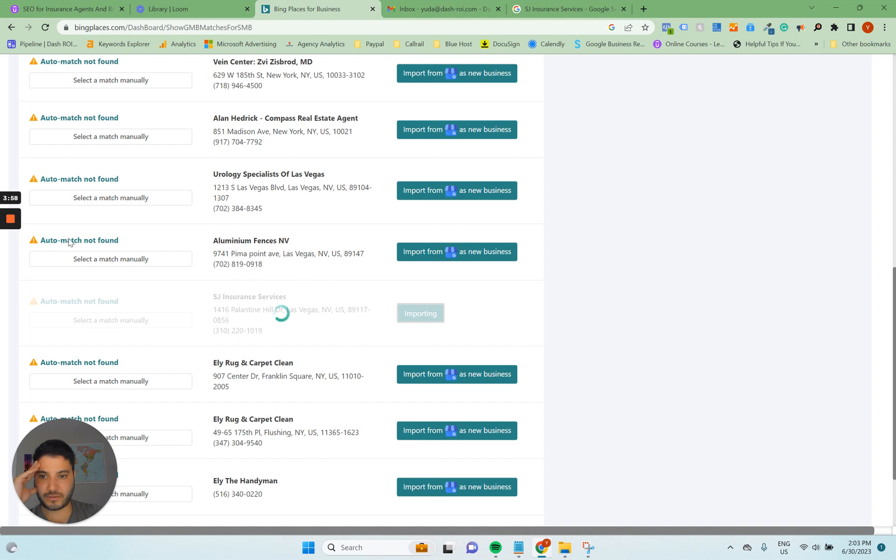
mouse_move(9, 241)
left_click(14, 264)
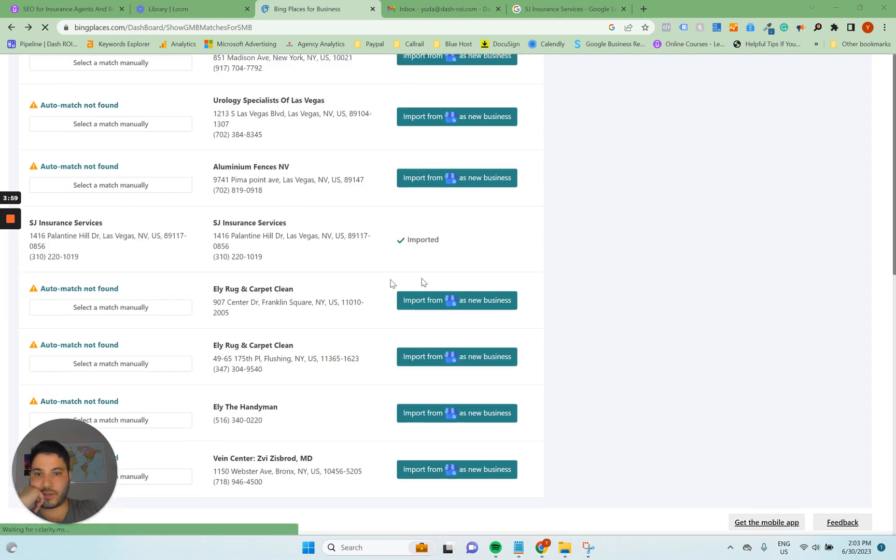
- Return to the listings dashboard and open the category information of SJ Insurance Services for editing
scroll(253, 260, "up", 2)
scroll(253, 259, "up", 8)
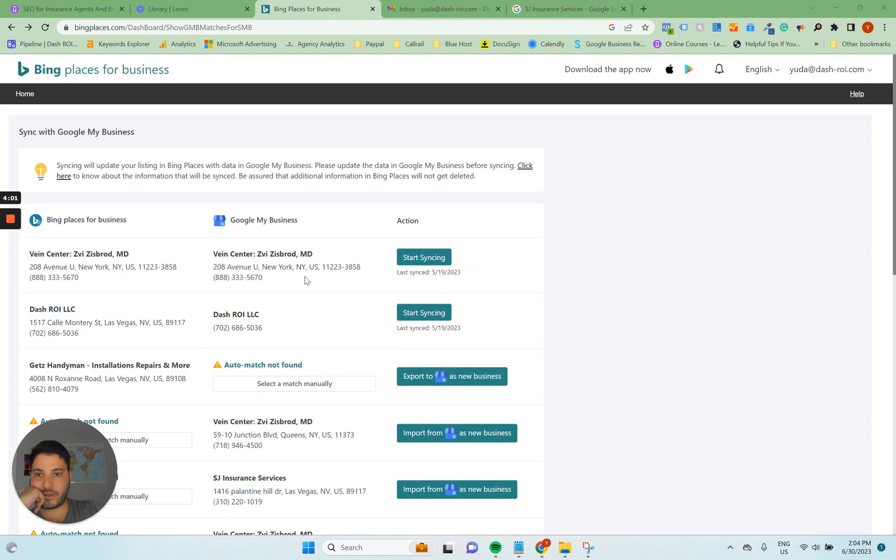
left_click(70, 73)
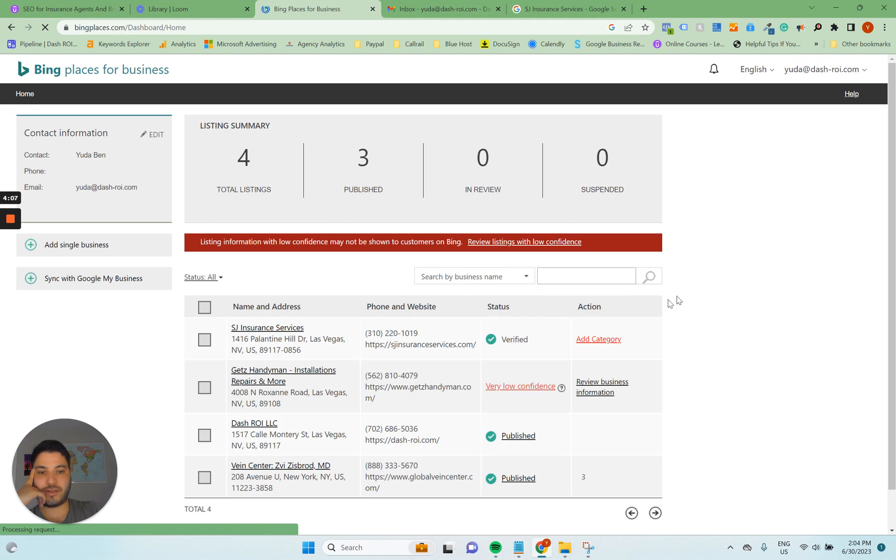
scroll(677, 300, "down", 1)
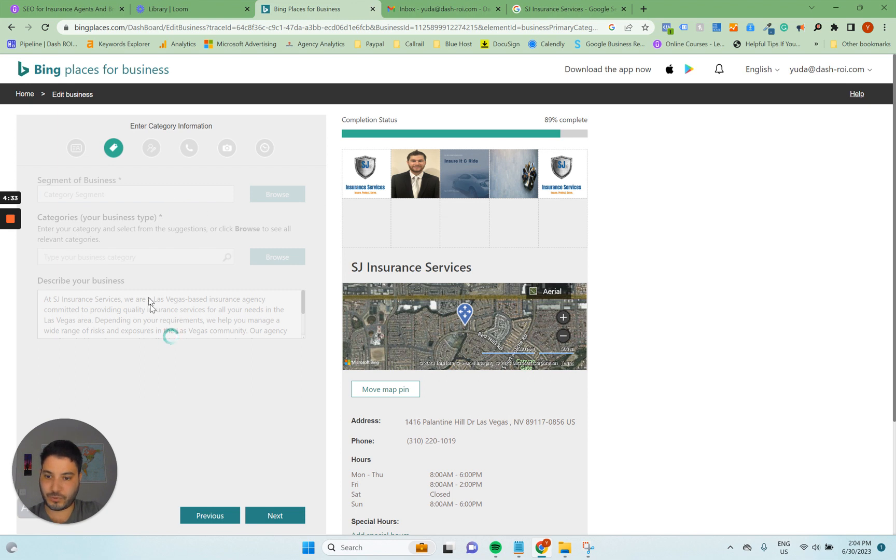
- Look for "insurance" among the business segments and set the segment of business to Banking & Finance
left_click(172, 195)
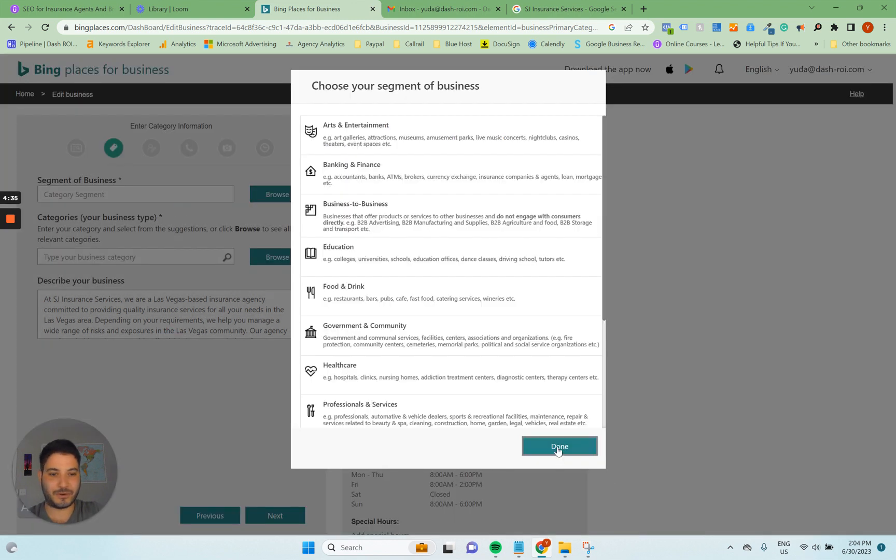
left_click(394, 174)
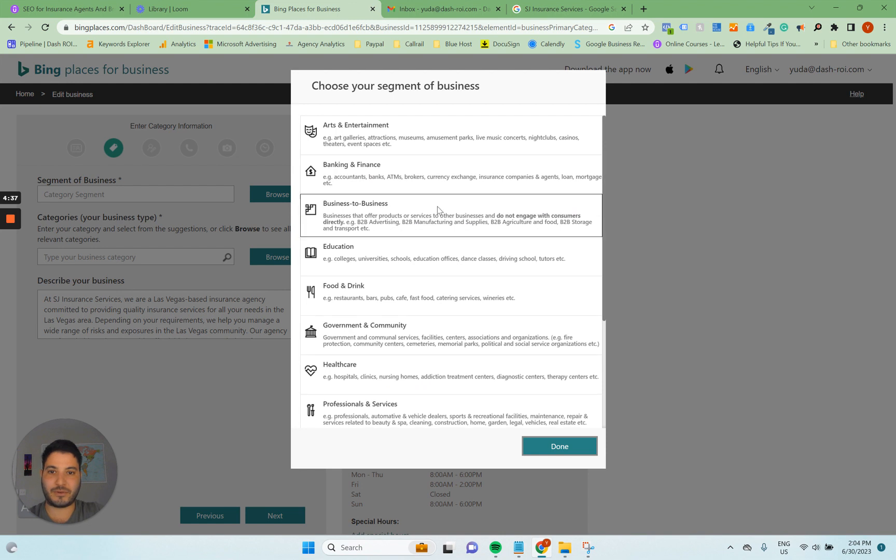
scroll(415, 239, "down", 3)
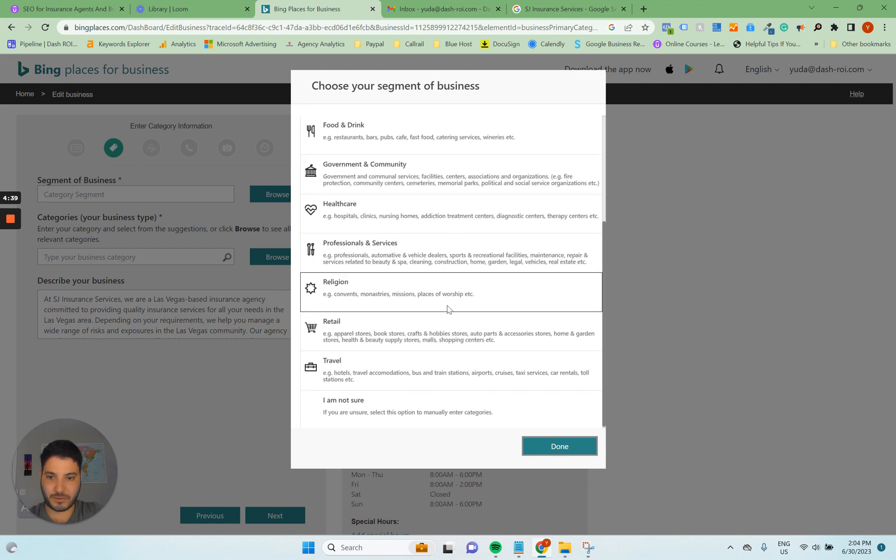
scroll(386, 424, "up", 1)
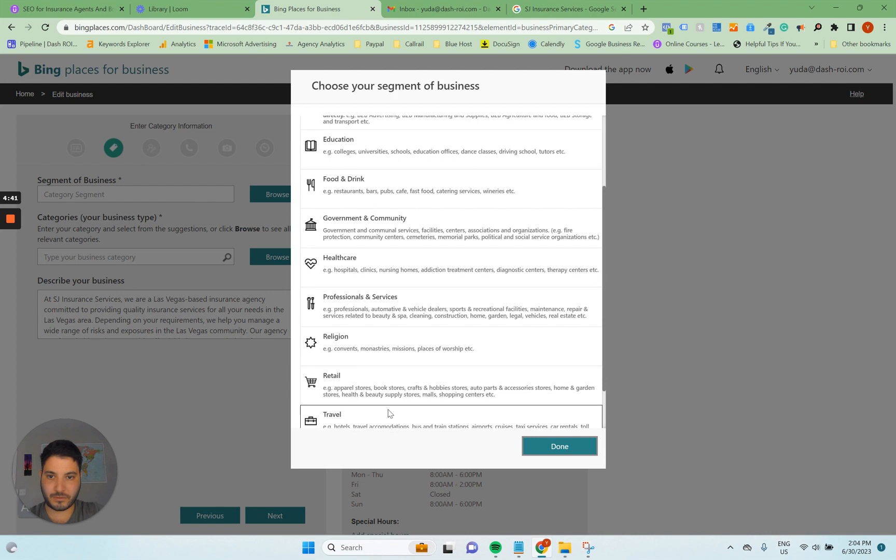
scroll(388, 394, "up", 2)
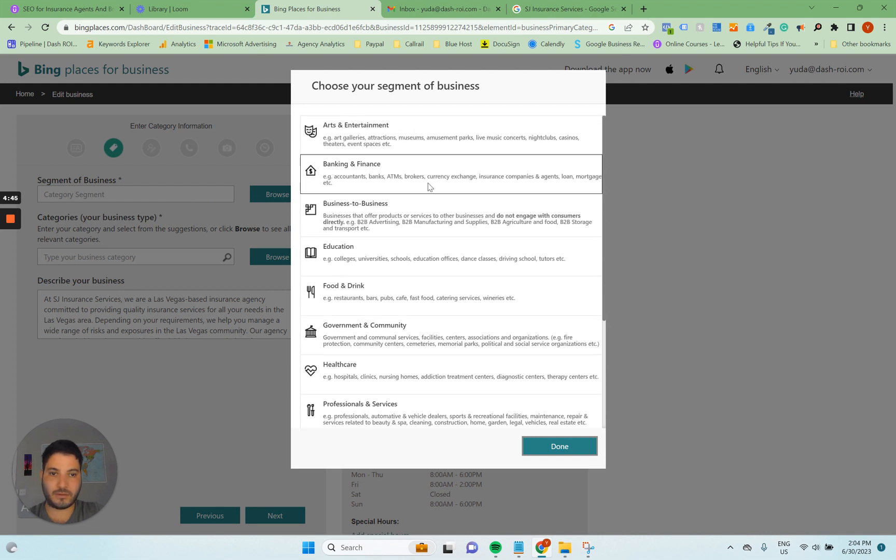
mouse_move(8, 254)
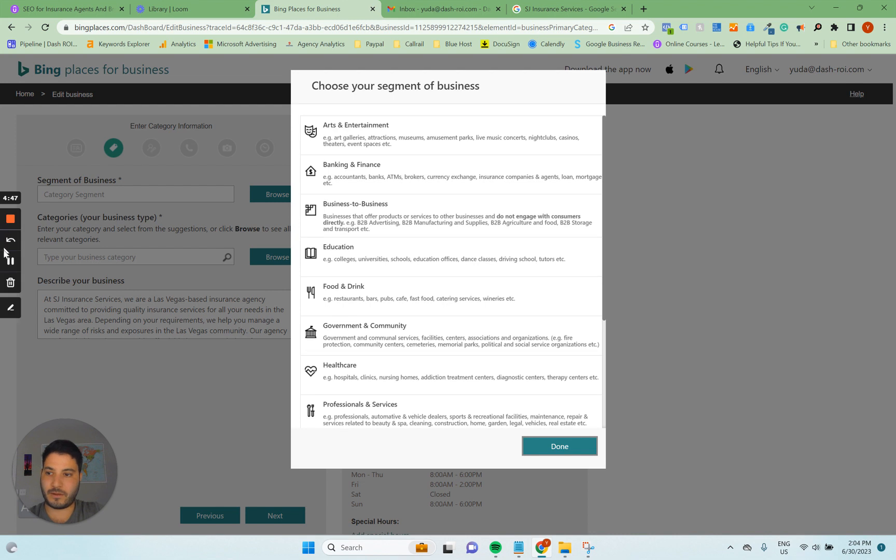
key("ctrl+f")
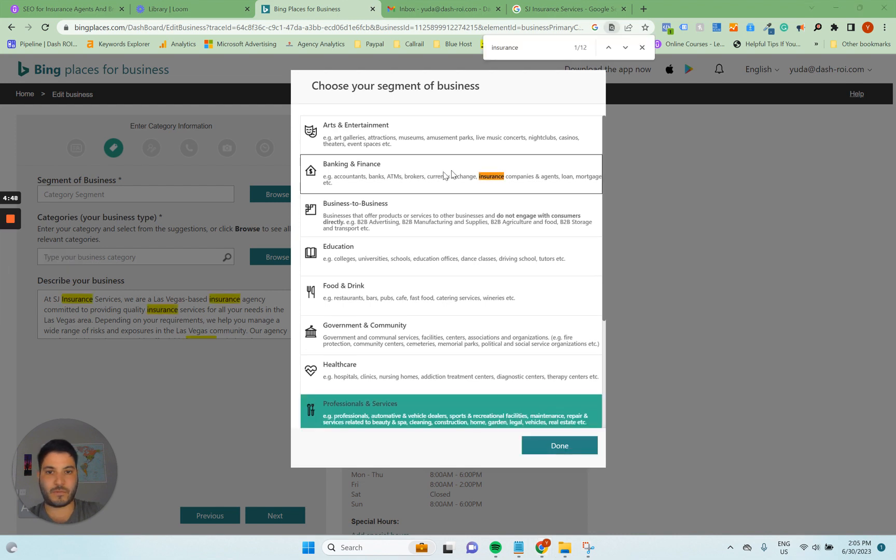
left_click(384, 180)
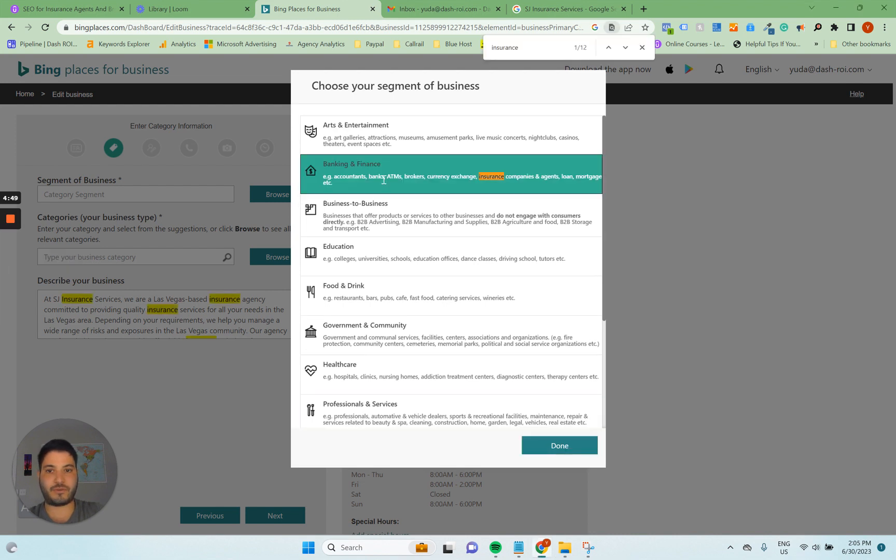
left_click(642, 47)
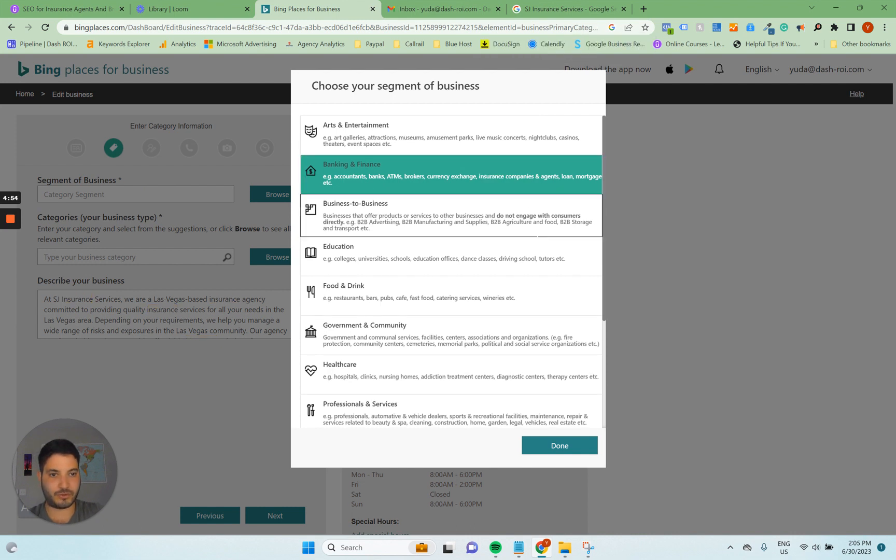
left_click(556, 448)
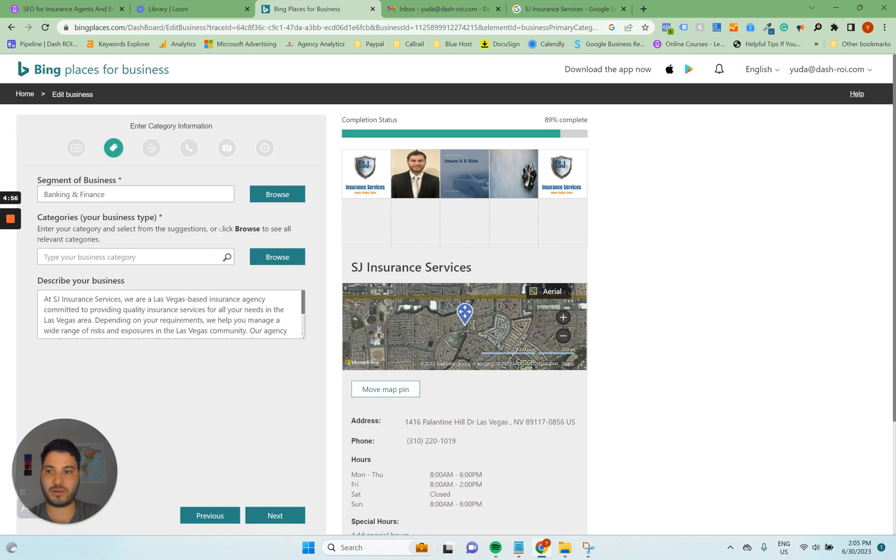
- Add Auto & Home Insurance and Life Insurance as categories of the business
left_click(114, 257)
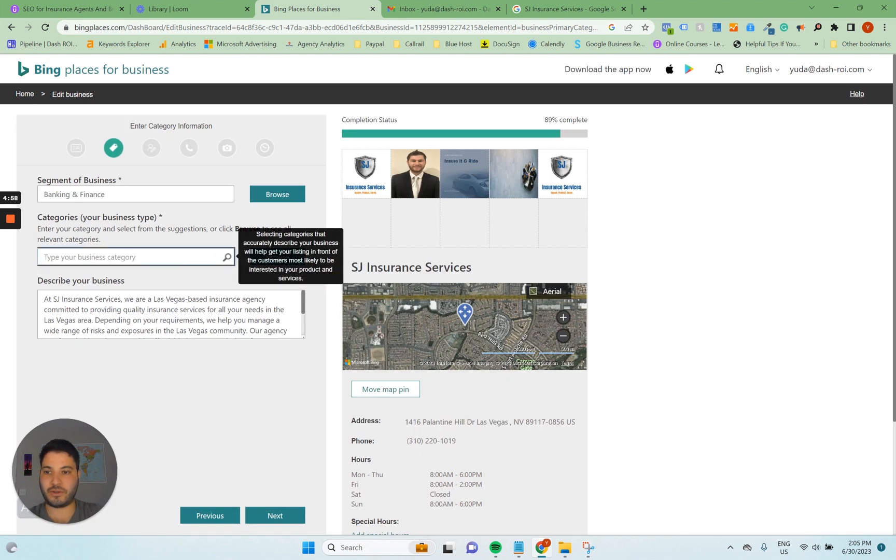
type("auto")
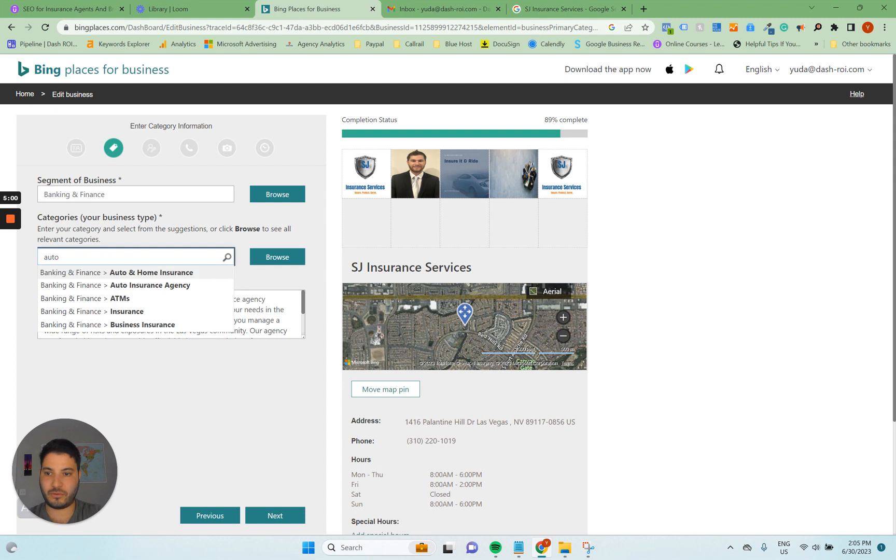
type(" insurance")
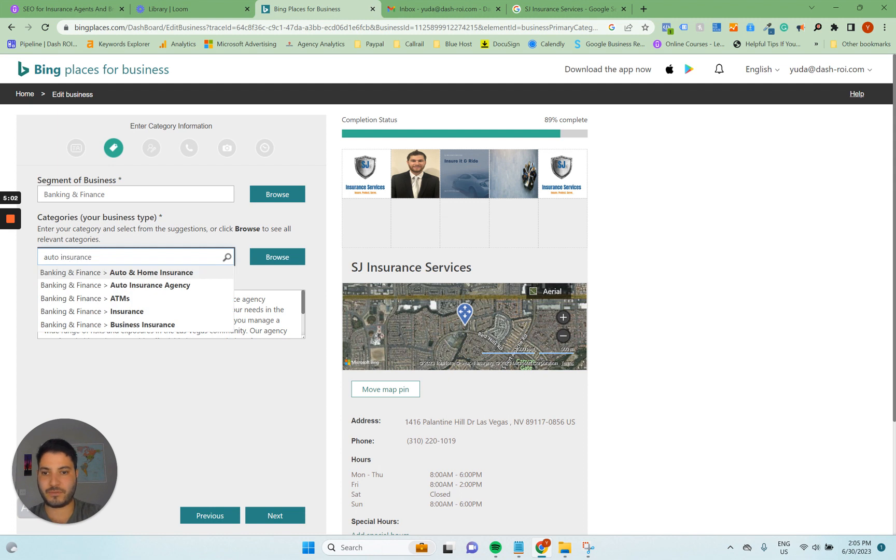
left_click(116, 272)
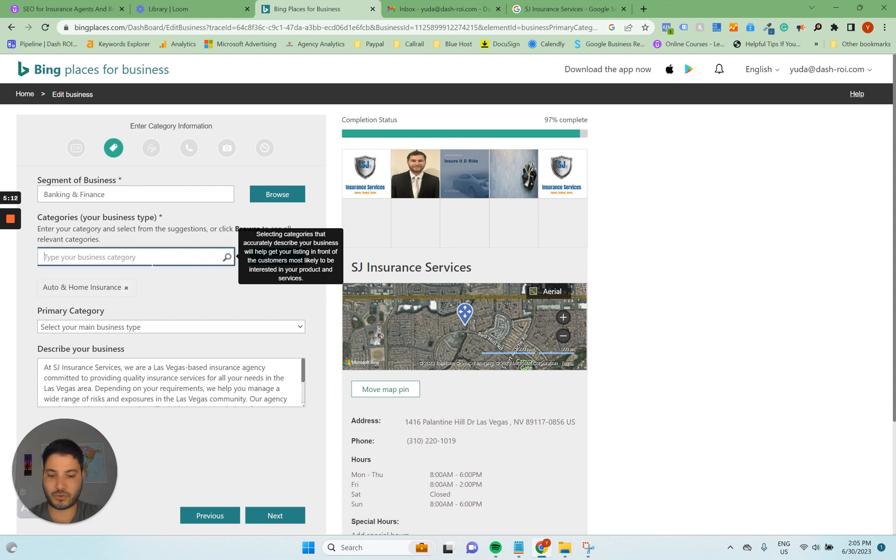
type("life")
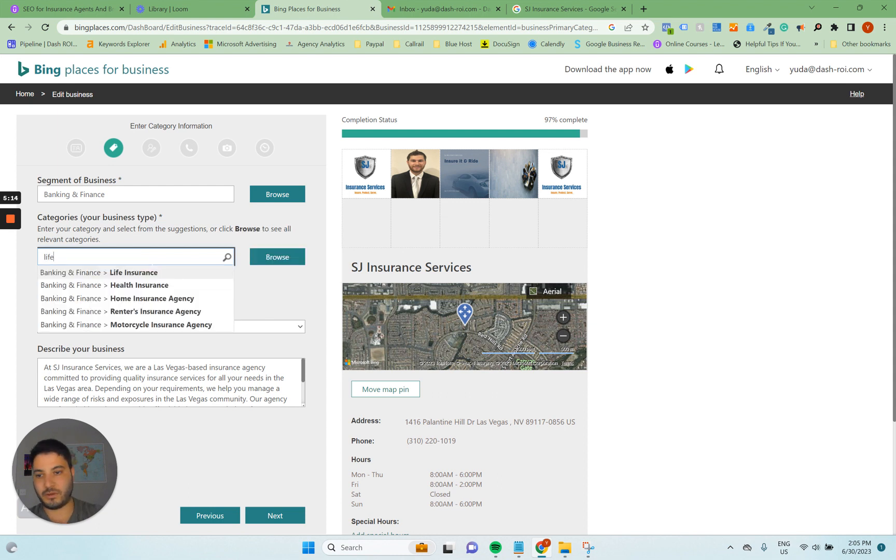
left_click(147, 272)
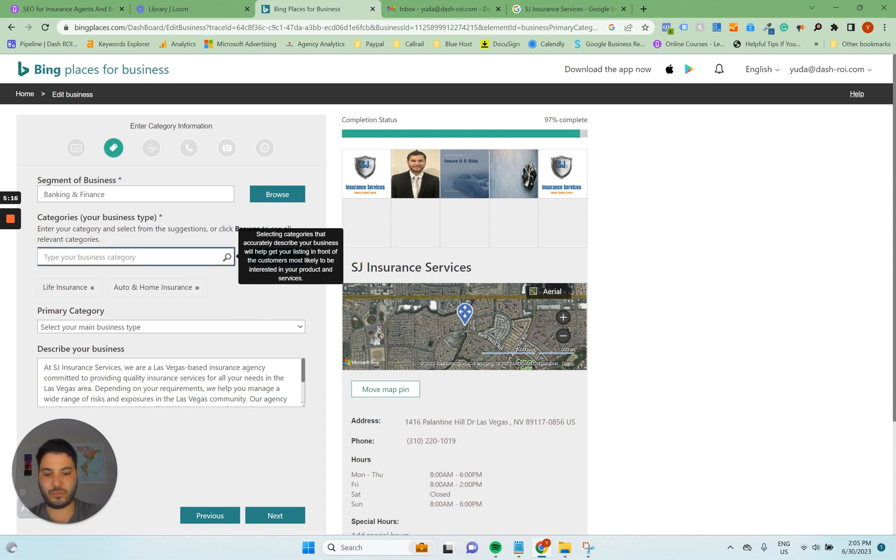
- Try to find a disability-related business category by entering "disabili", and clear the category search
type("disabili")
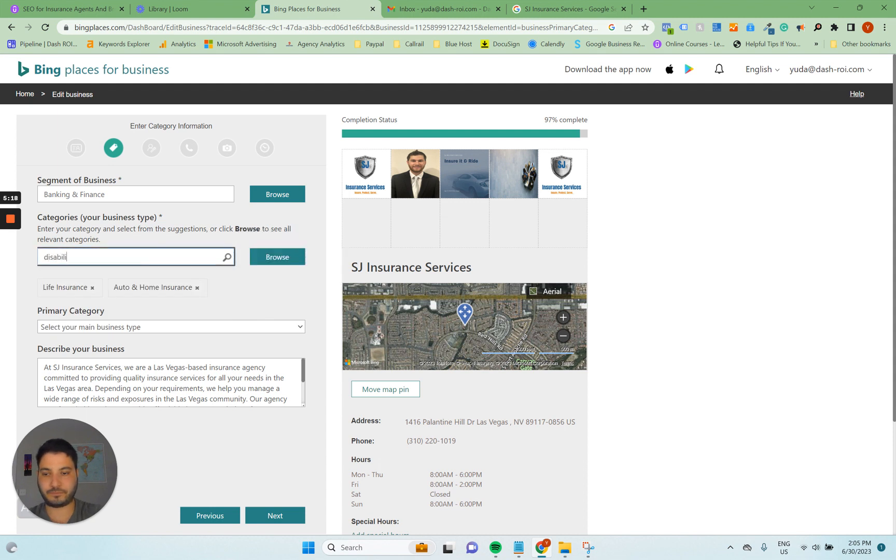
key("ctrl+a")
key("BackSpace")
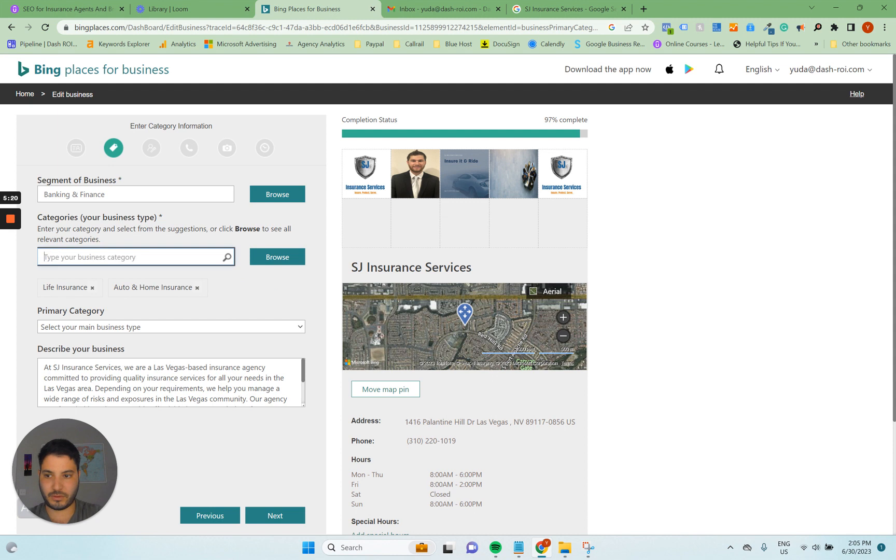
- Look for commercial auto among the business categories and add Business Insurance to the listing
type("commer")
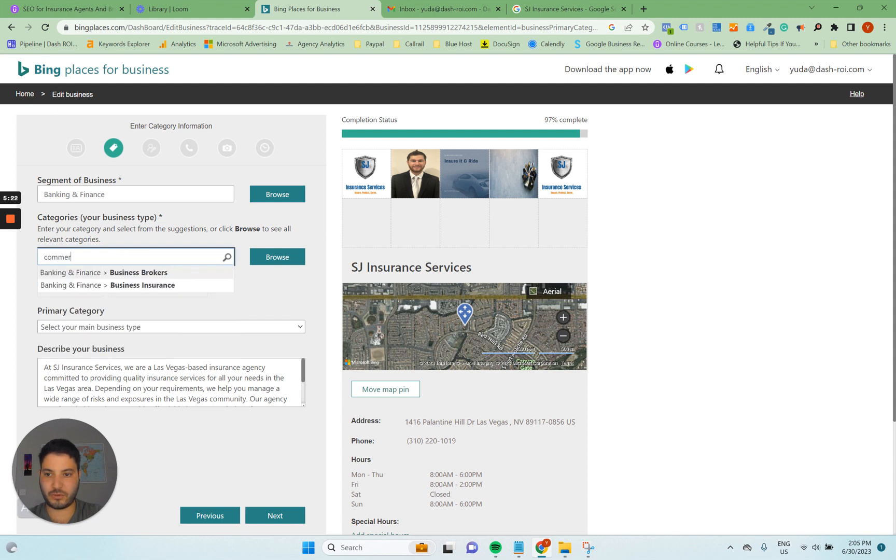
key("ctrl+a")
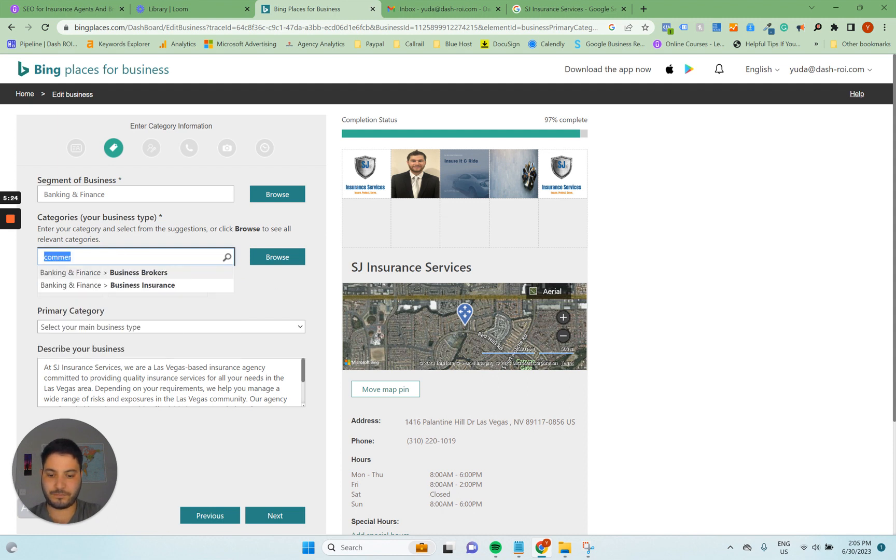
type("com")
key("BackSpace")
key("BackSpace")
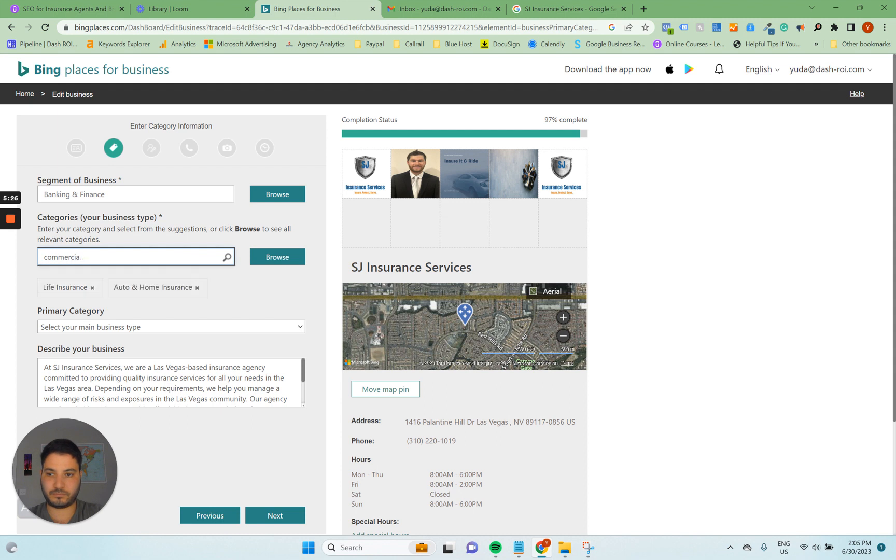
type("l auto")
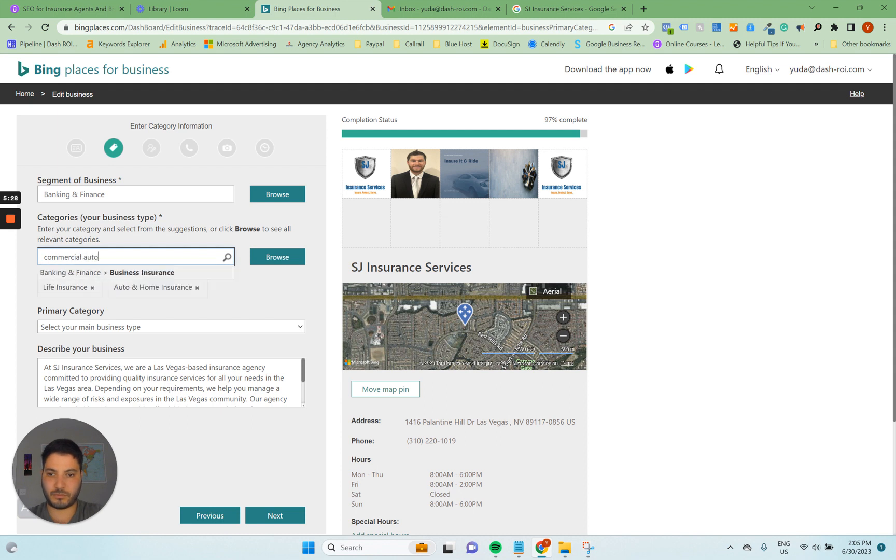
left_click(153, 271)
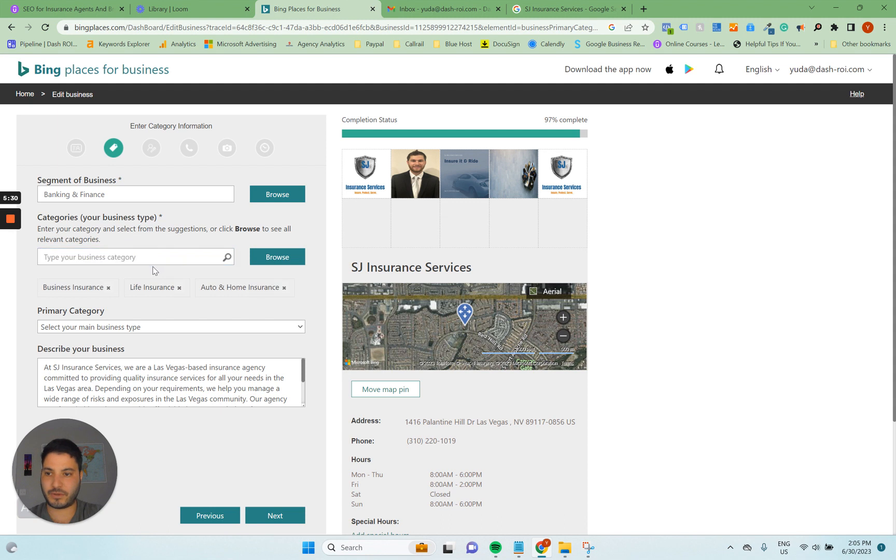
- Look up "auto" among the business categories and add Insurance to the listing
left_click(135, 257)
type("au")
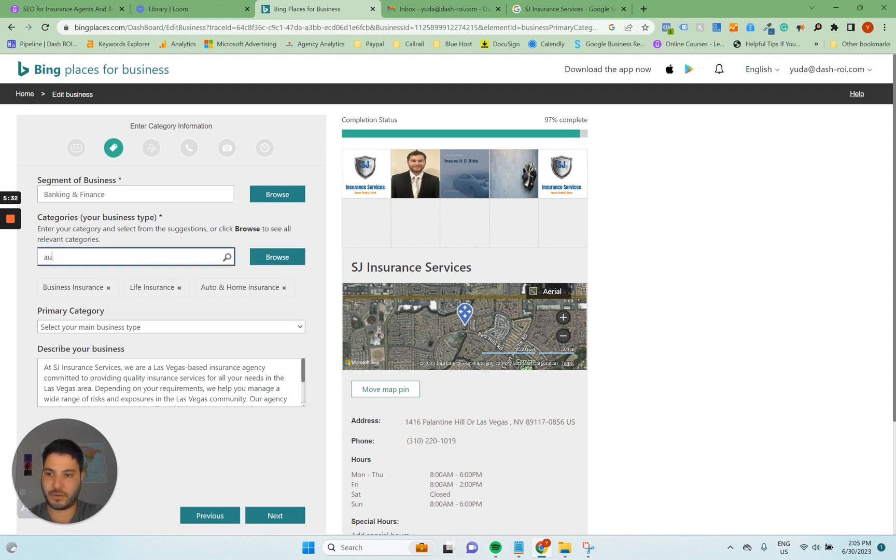
key("BackSpace")
key("BackSpace")
type("auto")
key("ctrl+a")
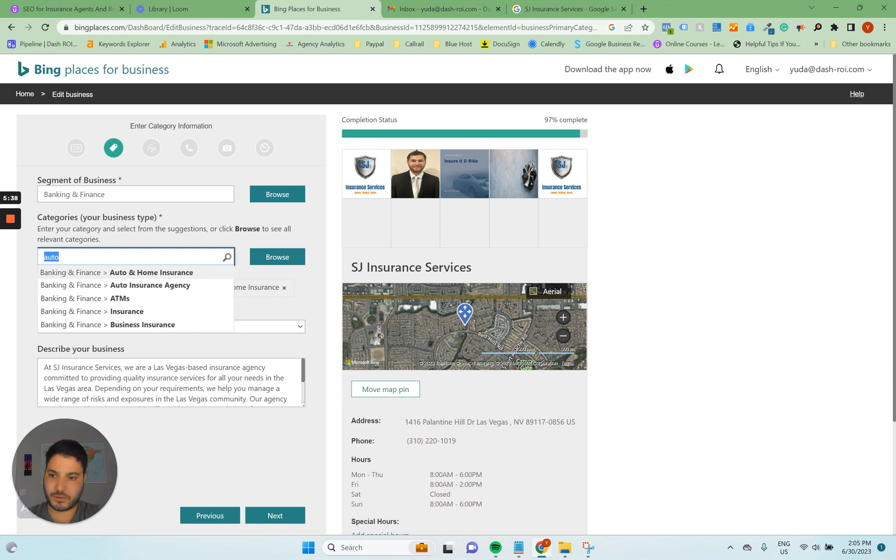
key("Down")
key("Down")
key("Down")
key("Down")
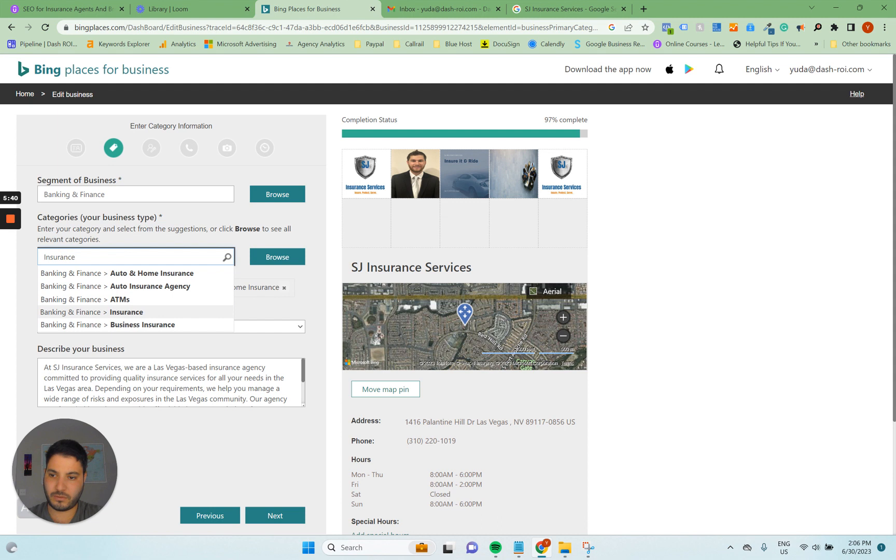
key("Return")
- Try to find a renters insurance category by entering "renters", and clear the category search
left_click(75, 257)
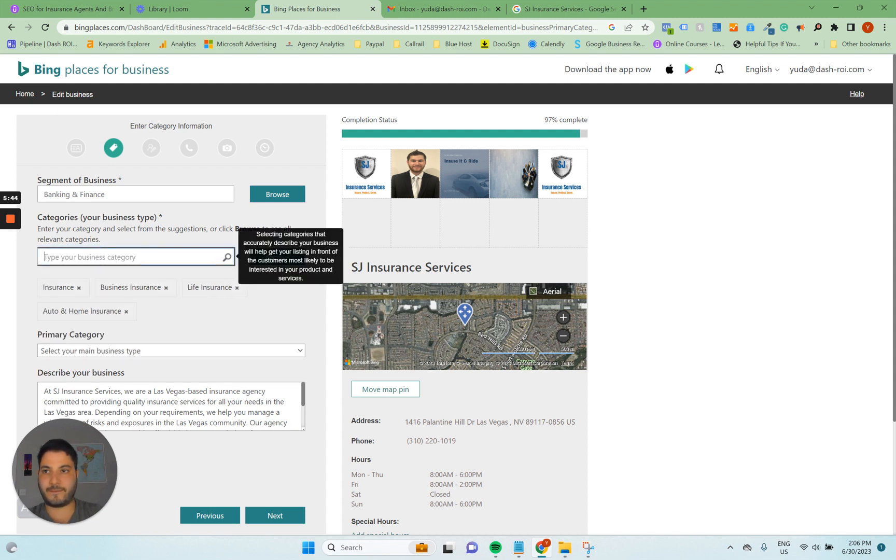
type("renters")
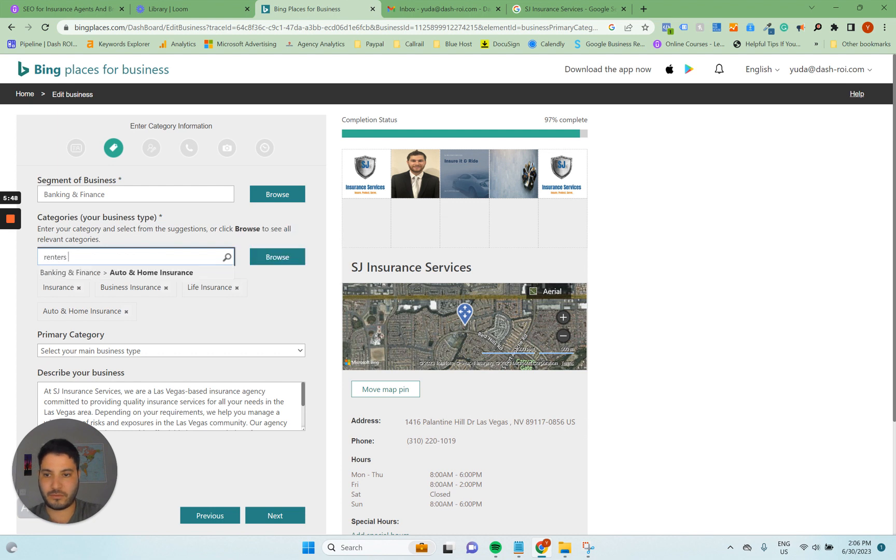
key("ctrl+a")
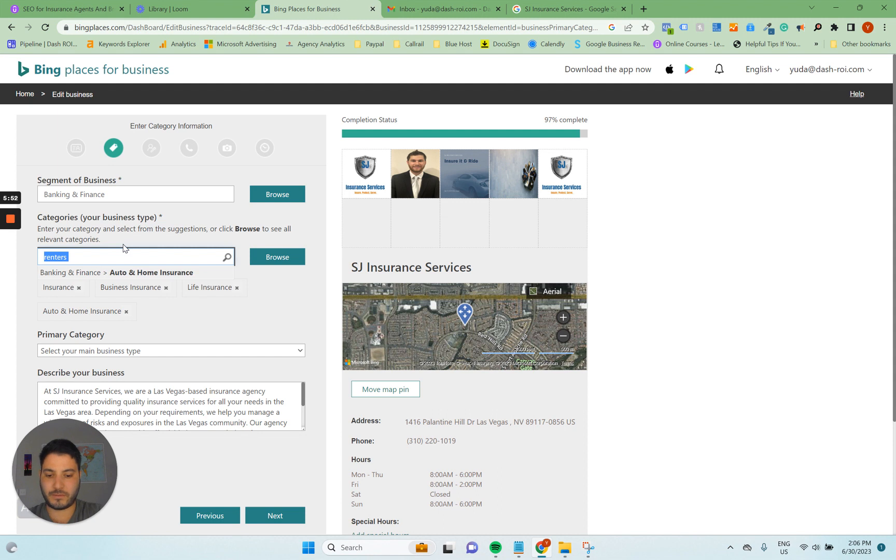
type("ho")
key("BackSpace")
key("BackSpace")
key("BackSpace")
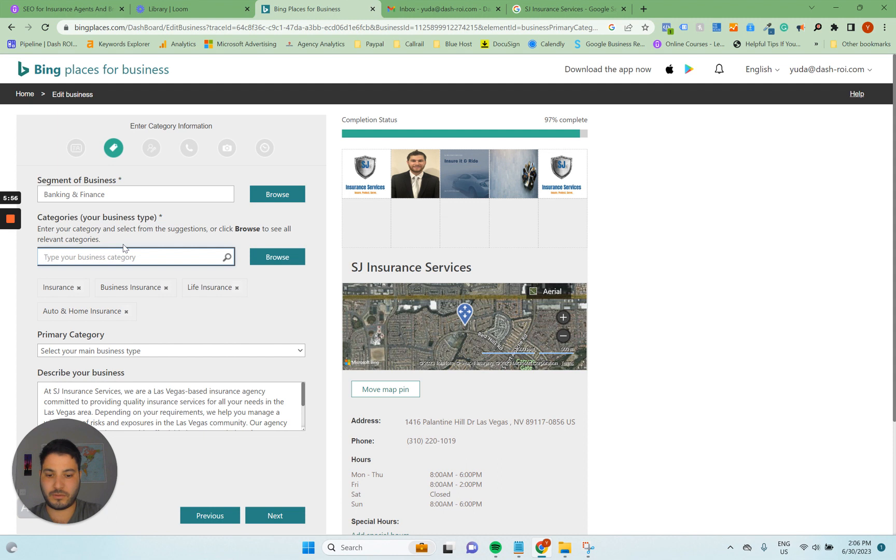
type("realt")
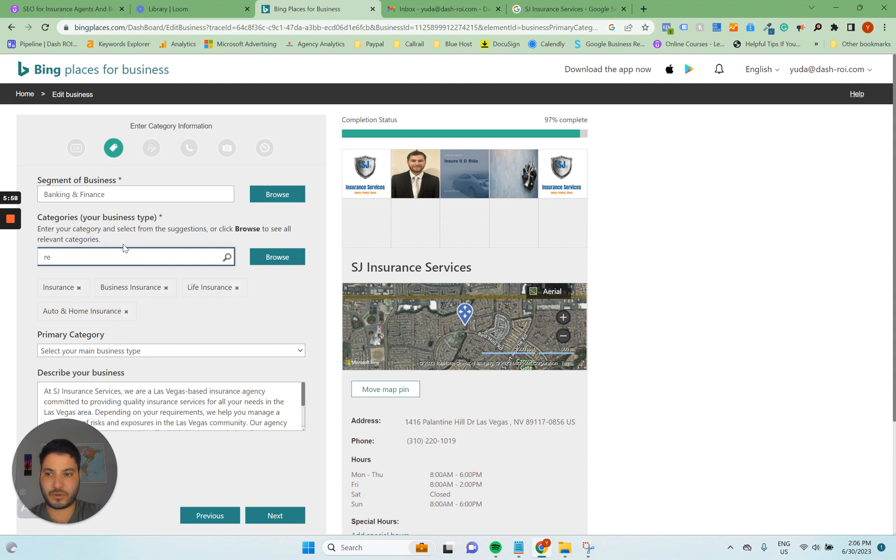
key("BackSpace")
key("BackSpace")
- Look up "insurance" among the business categories and add Renter's Insurance Agency to the listing
type("insurance")
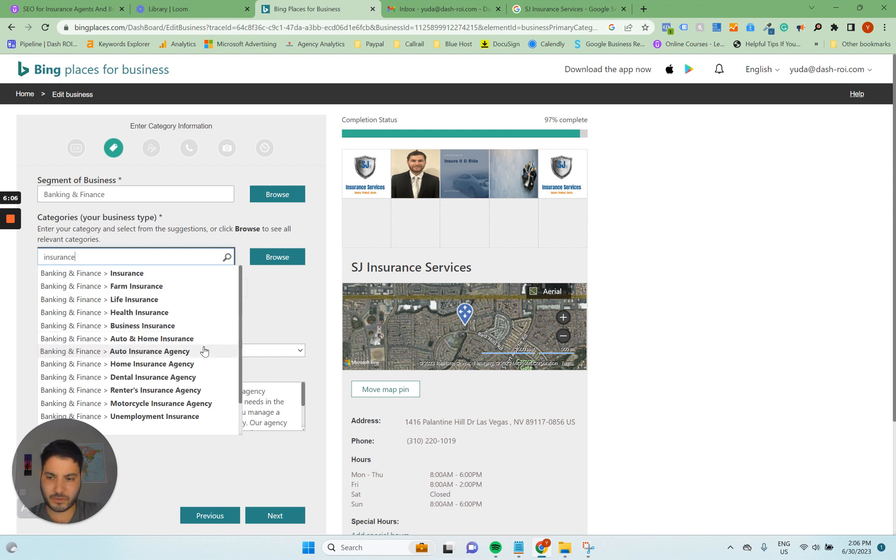
scroll(203, 352, "down", 1)
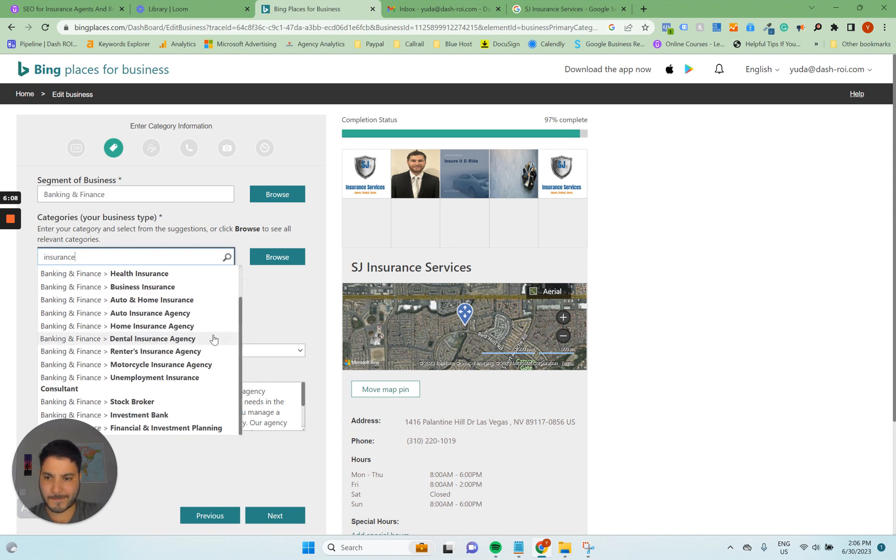
left_click(204, 351)
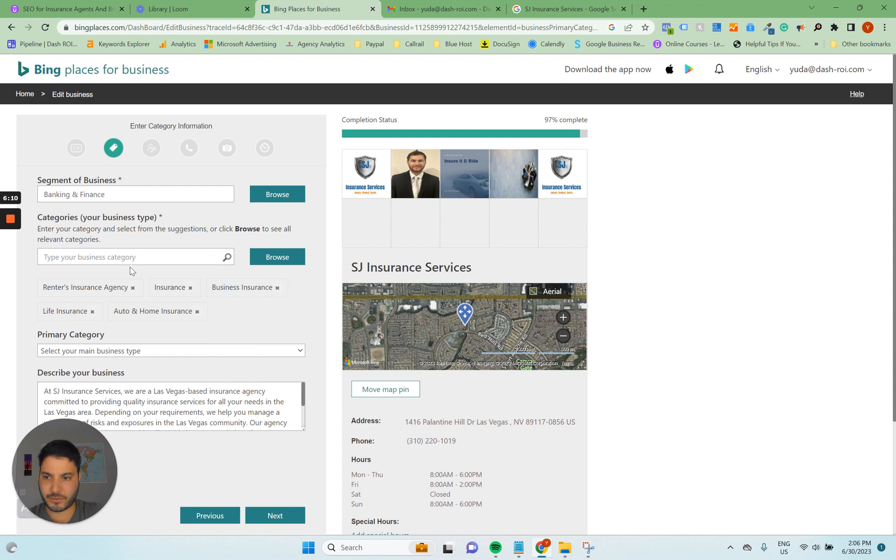
- Search the business categories for "insurance" again and review the suggestions for other fitting categories
type("insuarnce")
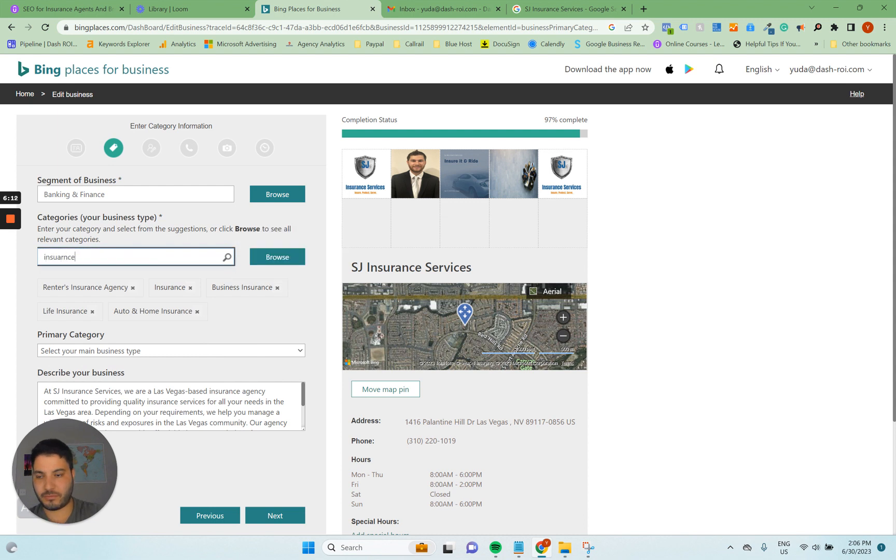
key("BackSpace")
key("BackSpace")
key("BackSpace")
key("BackSpace")
key("BackSpace")
key("BackSpace")
key("BackSpace")
key("BackSpace")
key("BackSpace")
type("insuran")
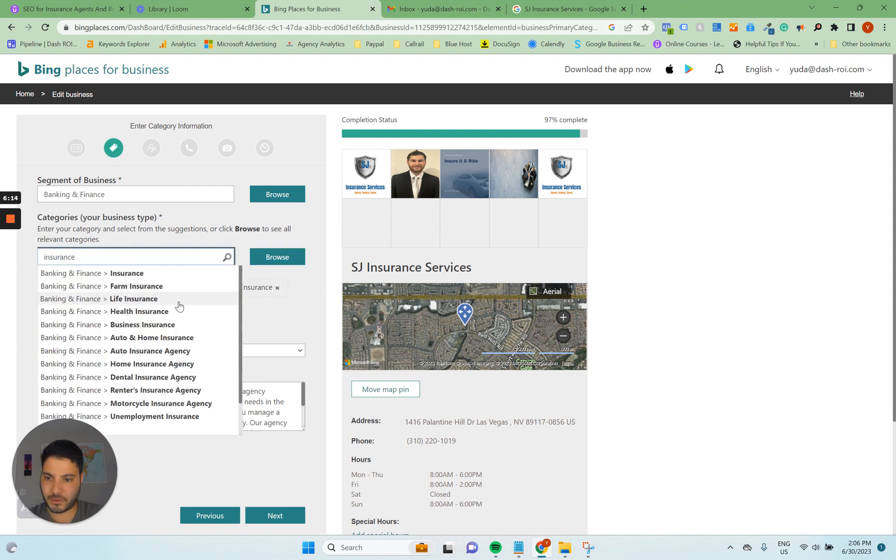
scroll(181, 331, "down", 1)
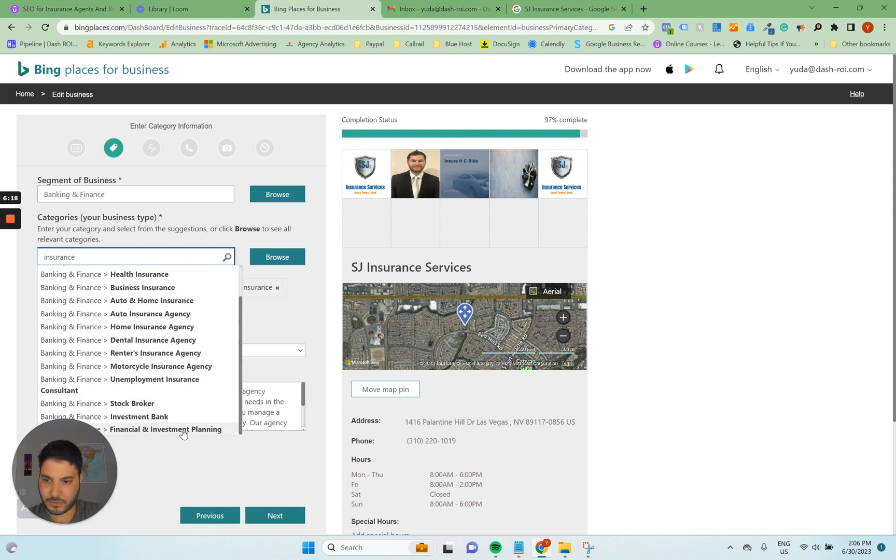
scroll(181, 431, "up", 1)
scroll(177, 410, "down", 1)
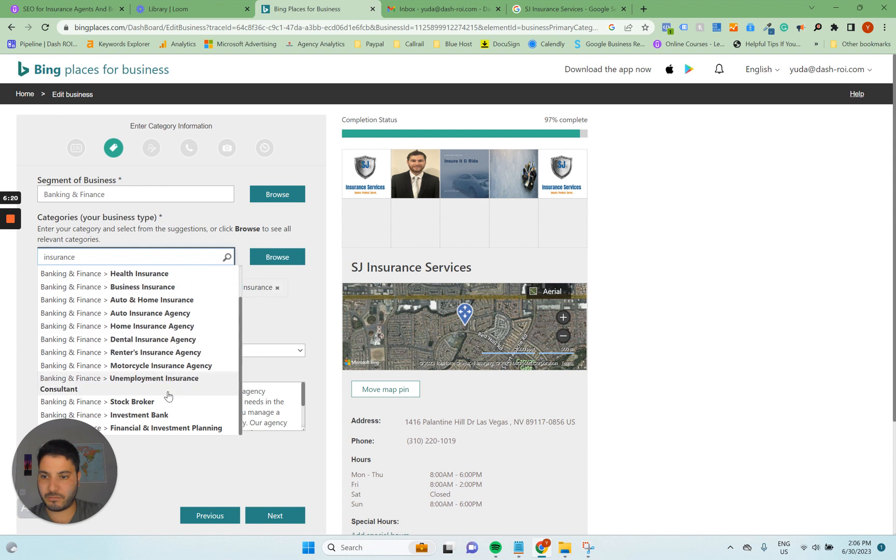
left_click(730, 364)
- Set the primary category of the business to Insurance
scroll(182, 409, "down", 4)
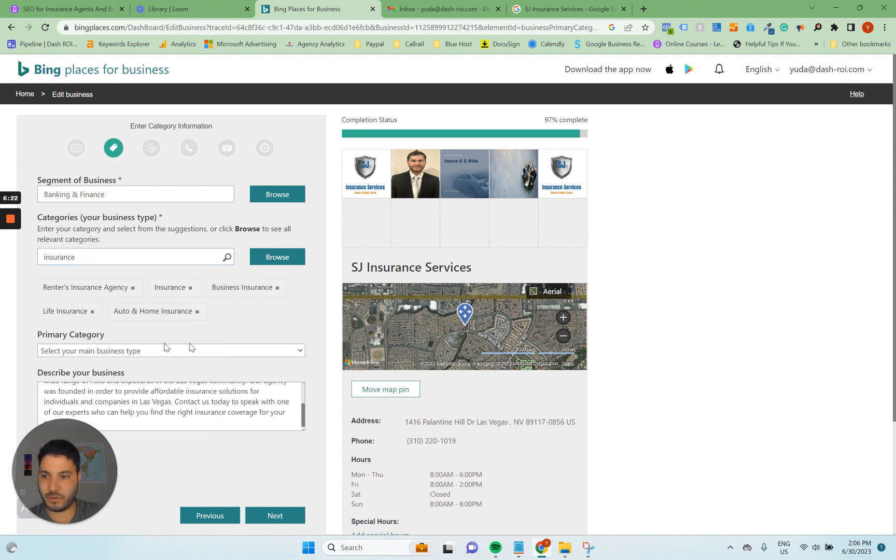
scroll(155, 309, "up", 1)
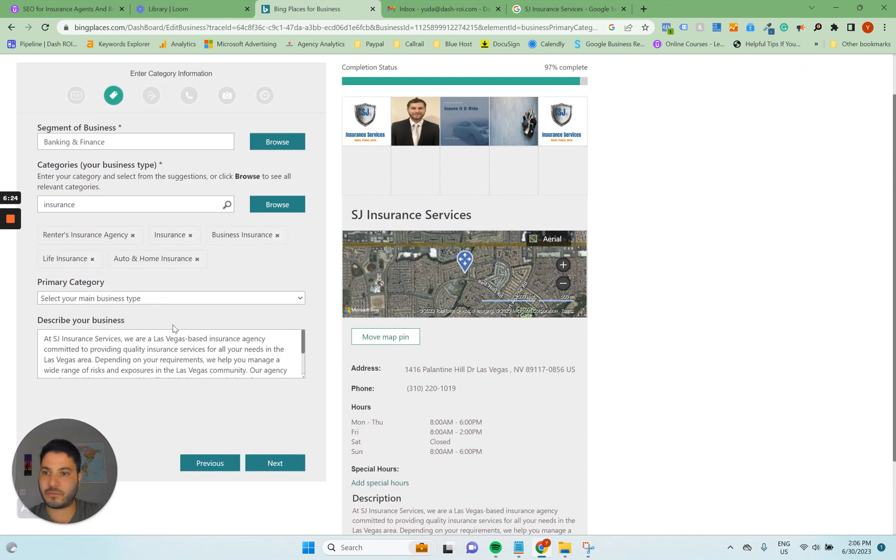
left_click(83, 298)
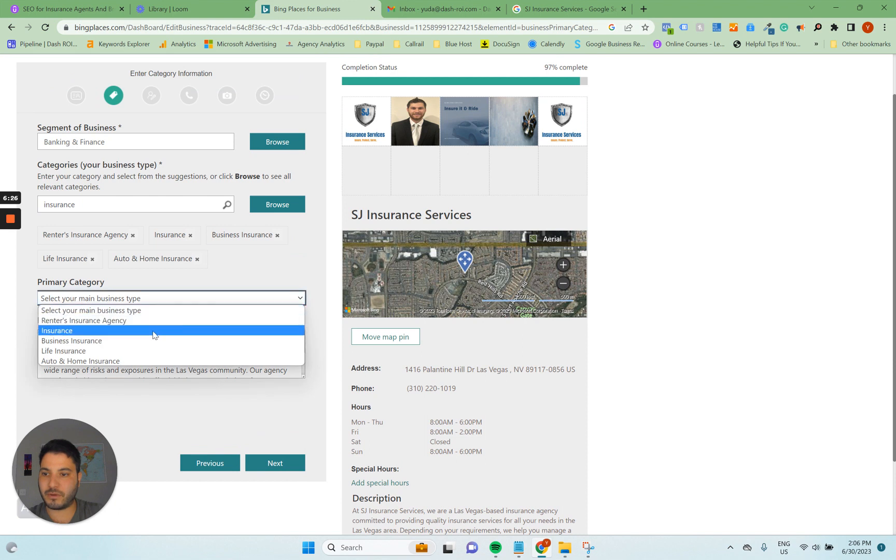
left_click(153, 334)
left_click(141, 302)
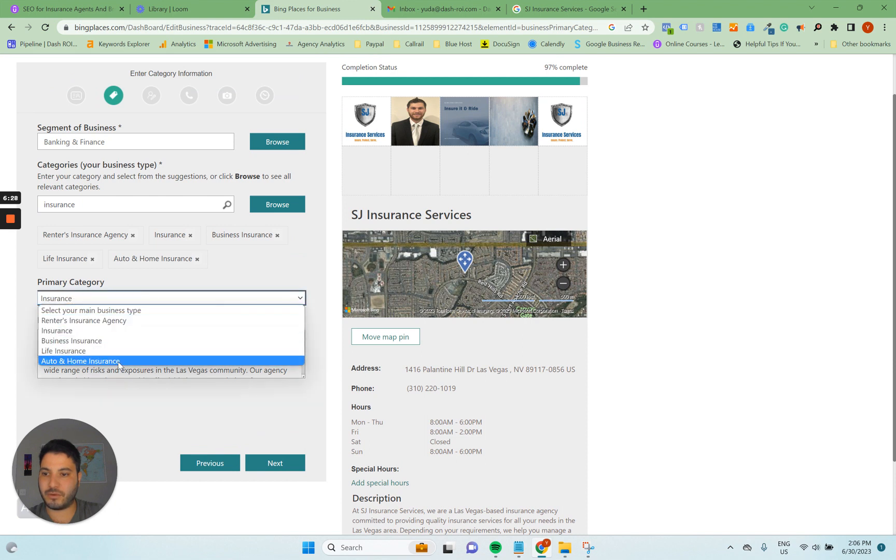
- Search the business categories for insurance broker and insurance agency options, and close the suggestions
left_click(214, 205)
key("ctrl+a")
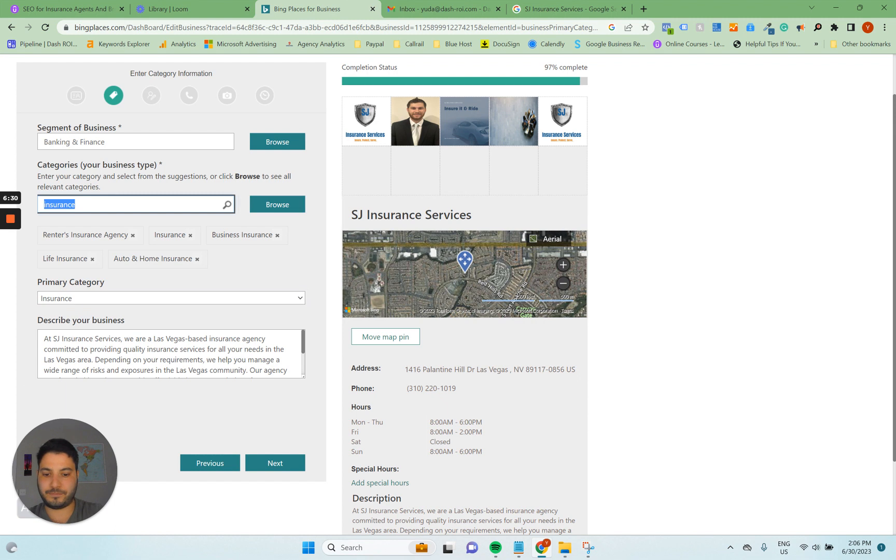
type("insurance b")
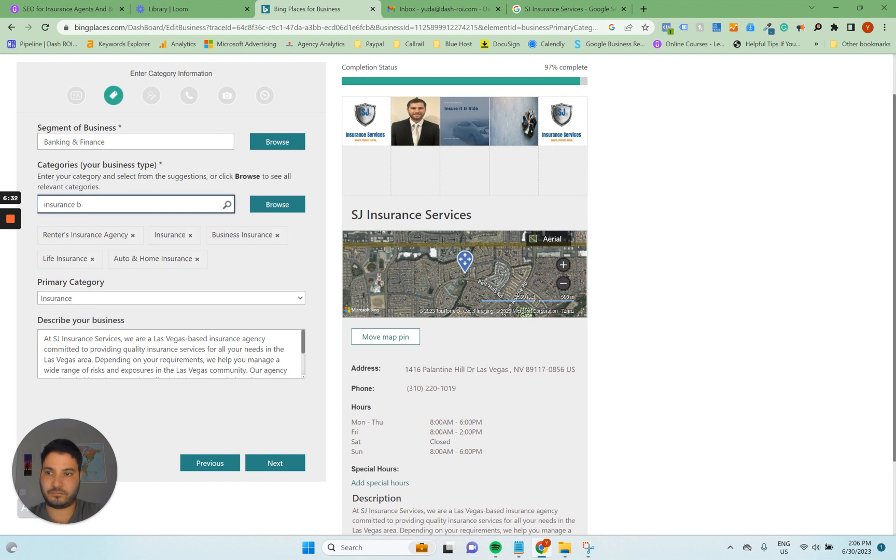
type("ro")
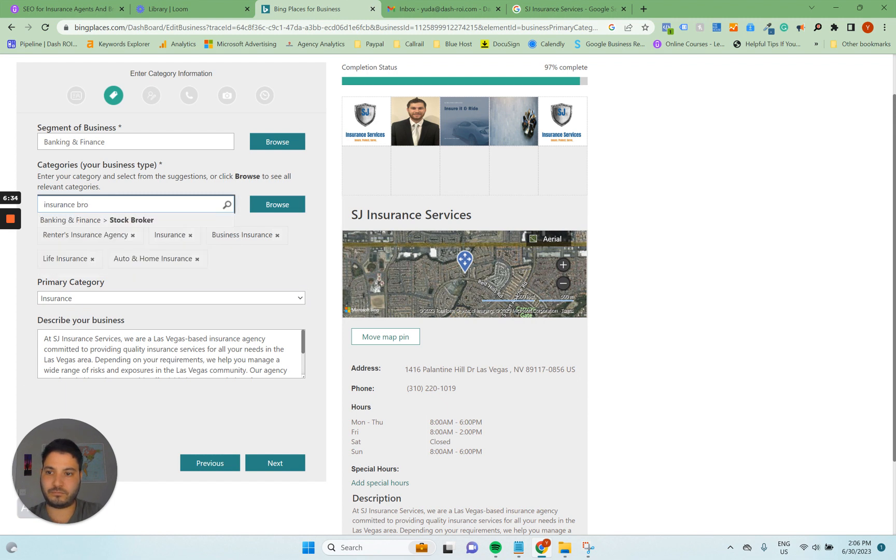
type("agen")
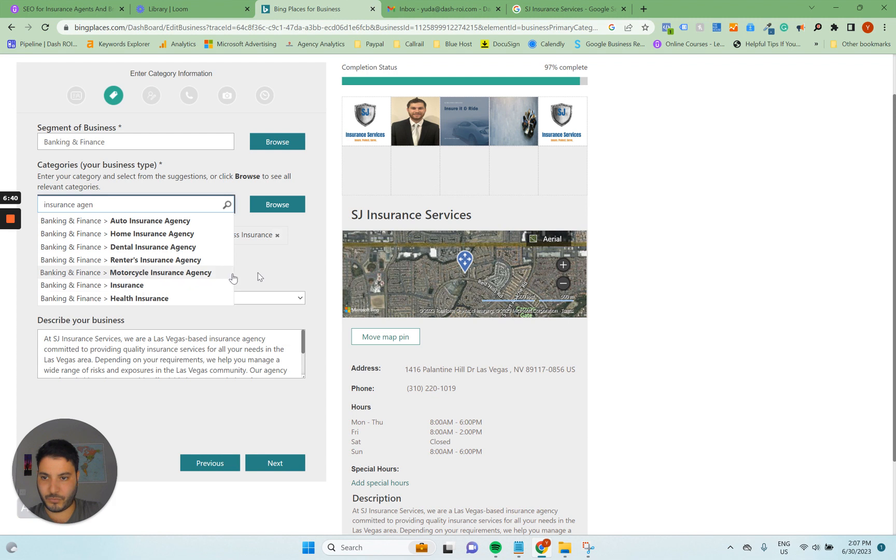
left_click(276, 268)
- Confirm Insurance as the primary category and continue to the additional business details
left_click(84, 298)
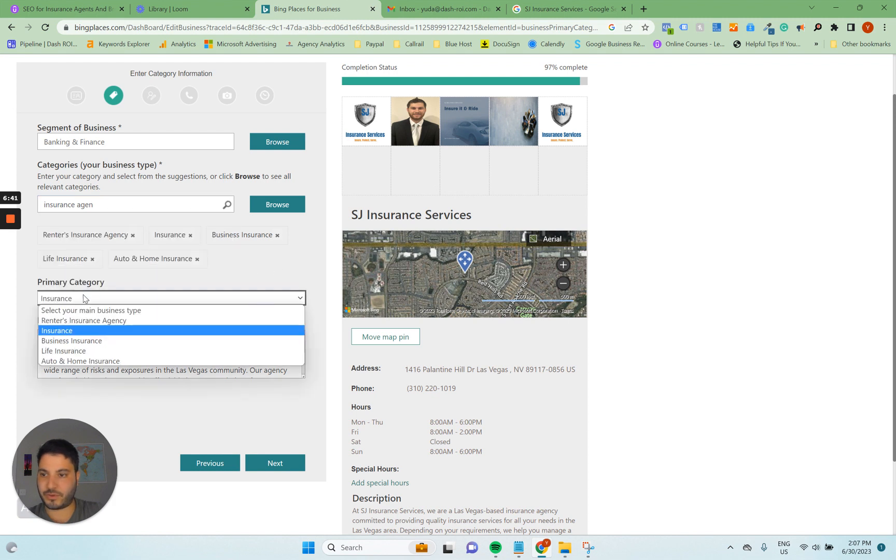
left_click(72, 331)
left_click(274, 464)
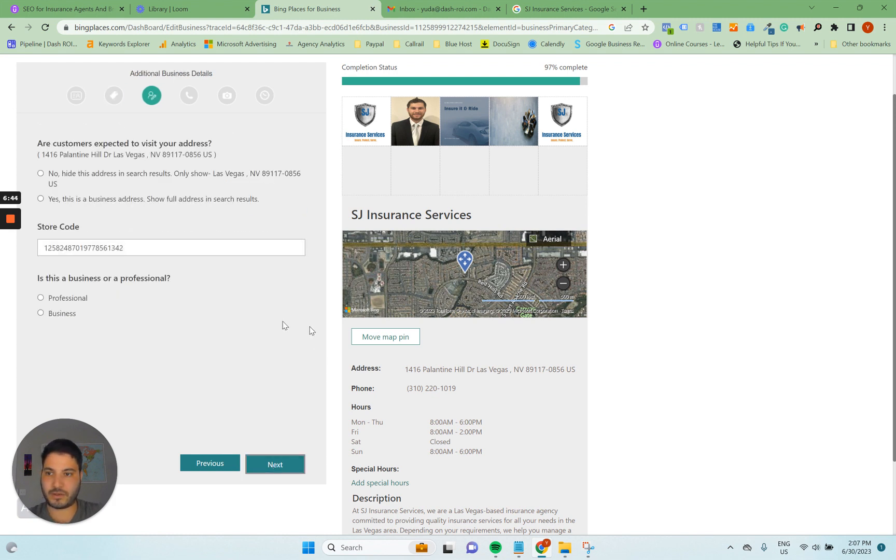
- Hide the street address in search results and classify the listing as a Business
left_click_drag(45, 143, 188, 144)
triple_click(189, 143)
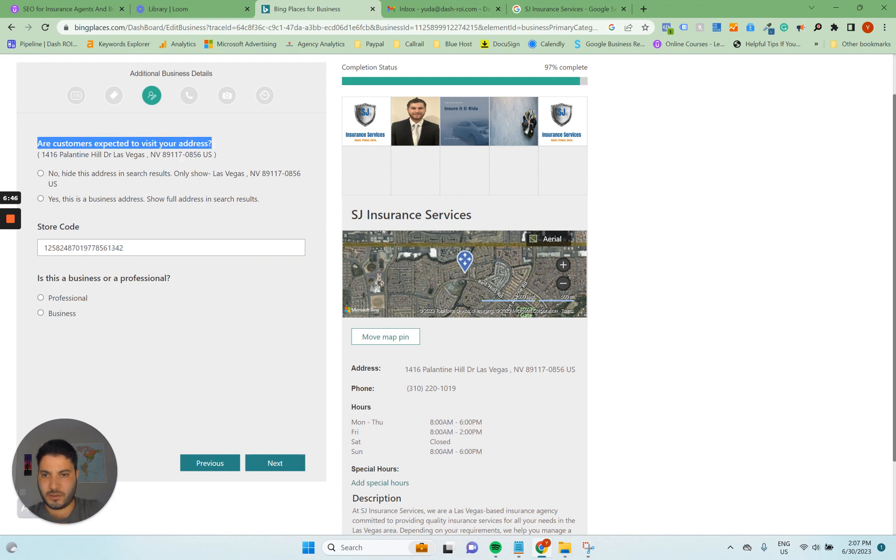
left_click(72, 175)
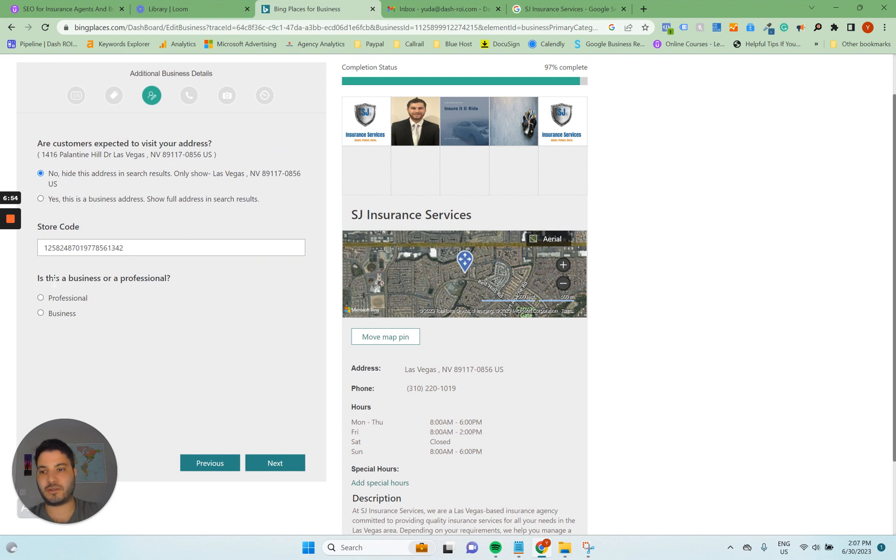
left_click(141, 244)
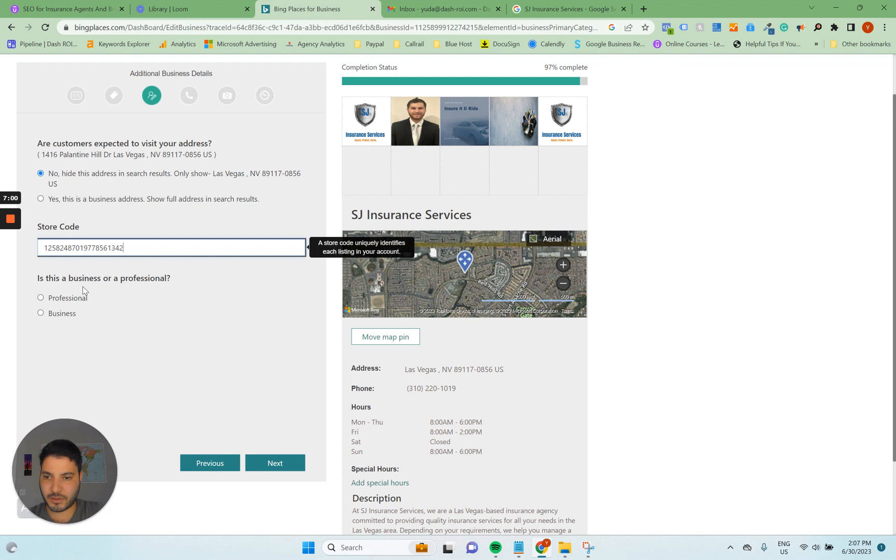
left_click(42, 315)
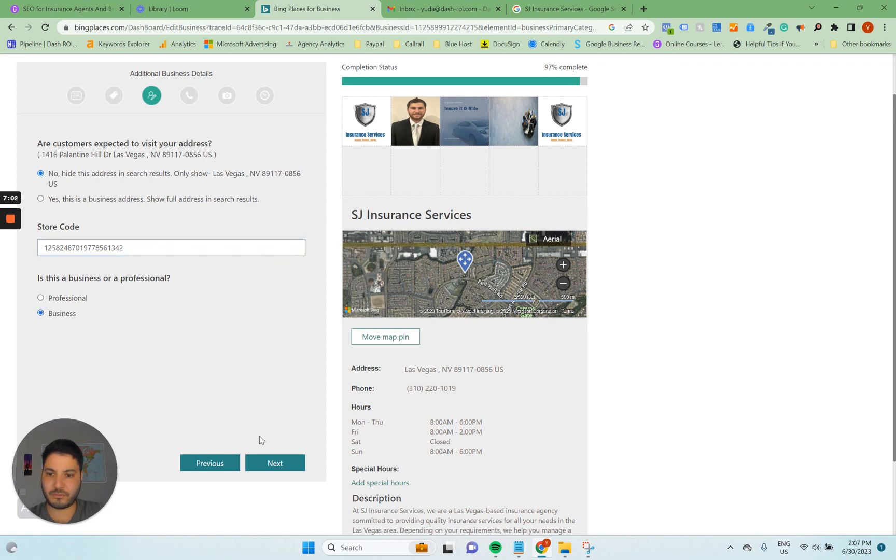
- Continue to the contact details, enter the business contact's email address and proceed to the photos
left_click(273, 464)
left_click(172, 163)
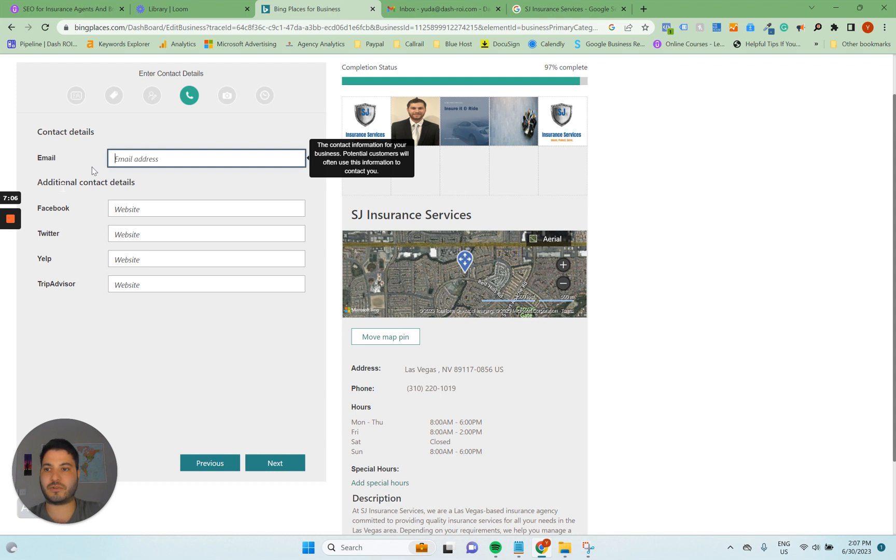
left_click(10, 263)
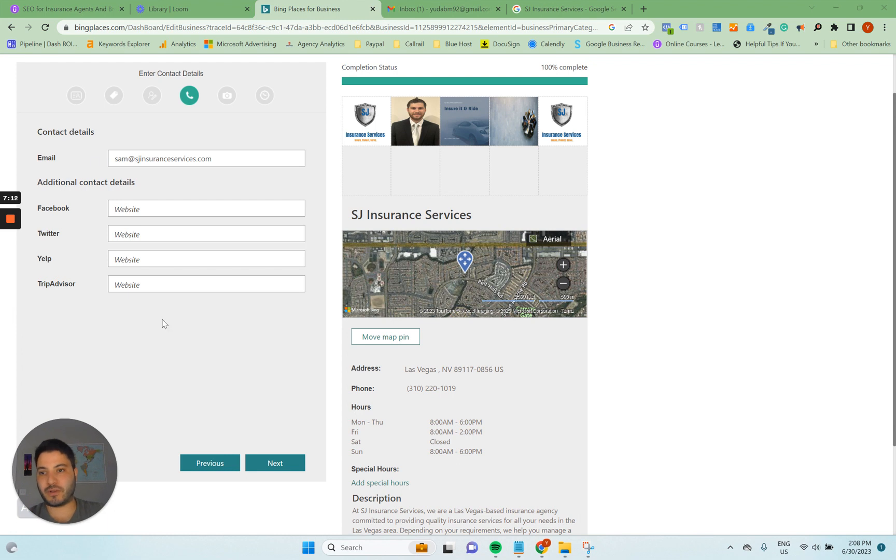
left_click(279, 468)
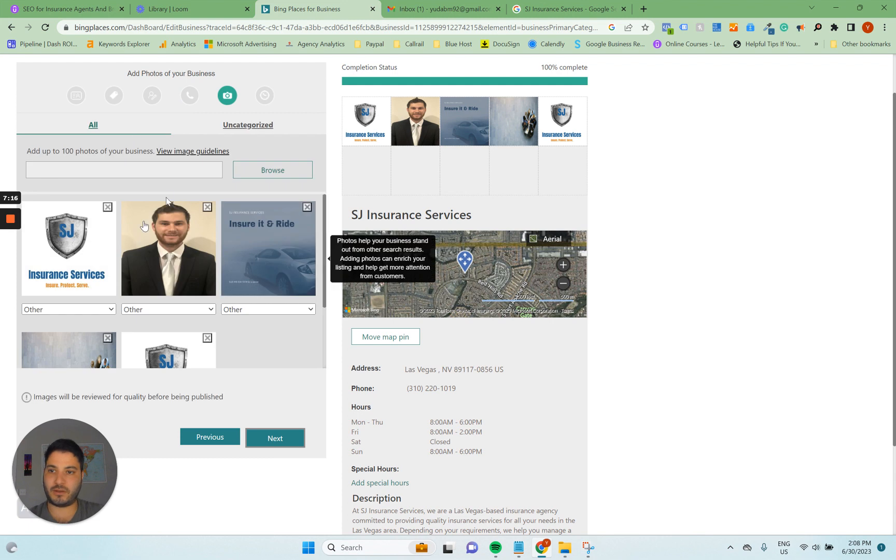
- Review the imported business photos, keep them all and continue to the working hours
scroll(224, 323, "down", 2)
scroll(193, 222, "up", 2)
scroll(189, 230, "up", 1)
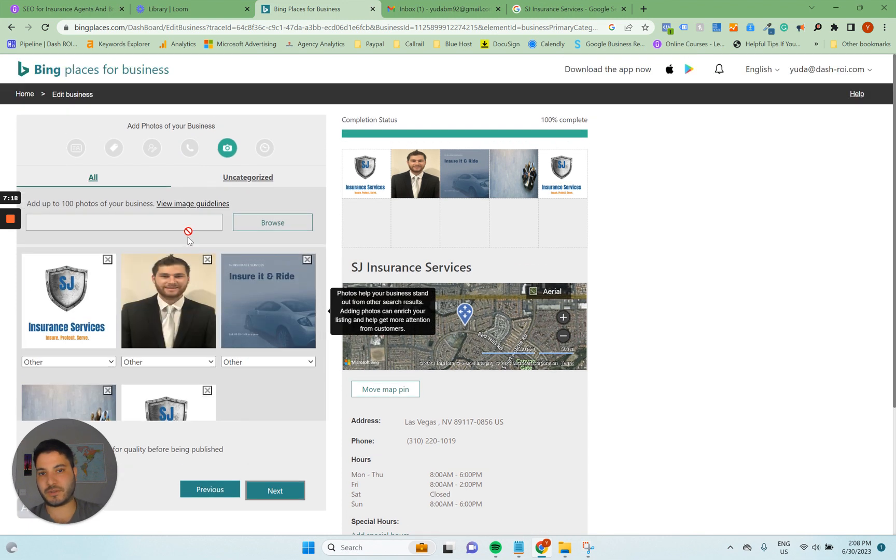
scroll(184, 260, "down", 2)
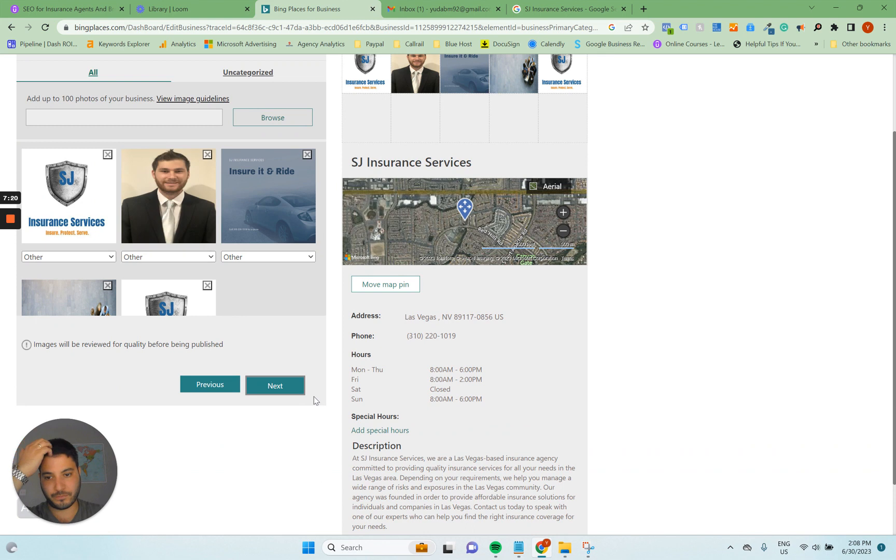
left_click(286, 389)
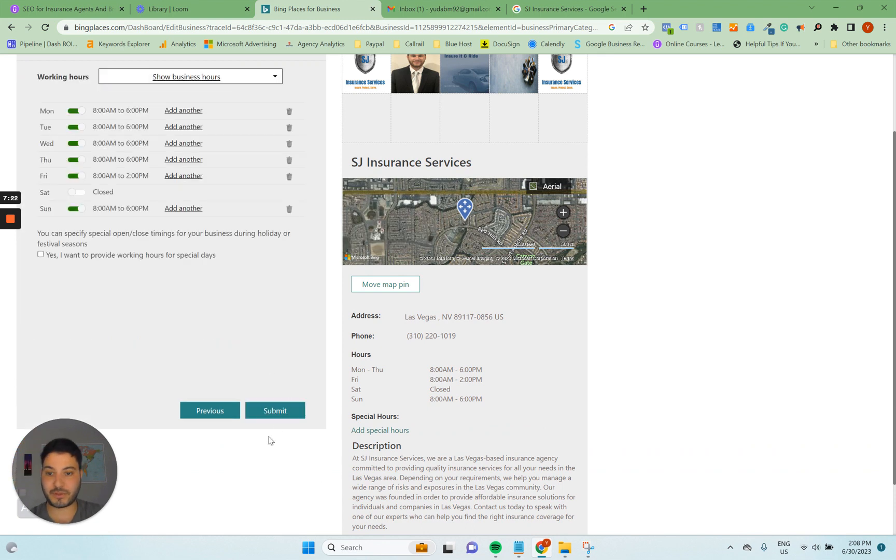
- Submit the listing with the imported working hours and check the SJ Insurance Services entry in the listings dashboard
left_click(279, 415)
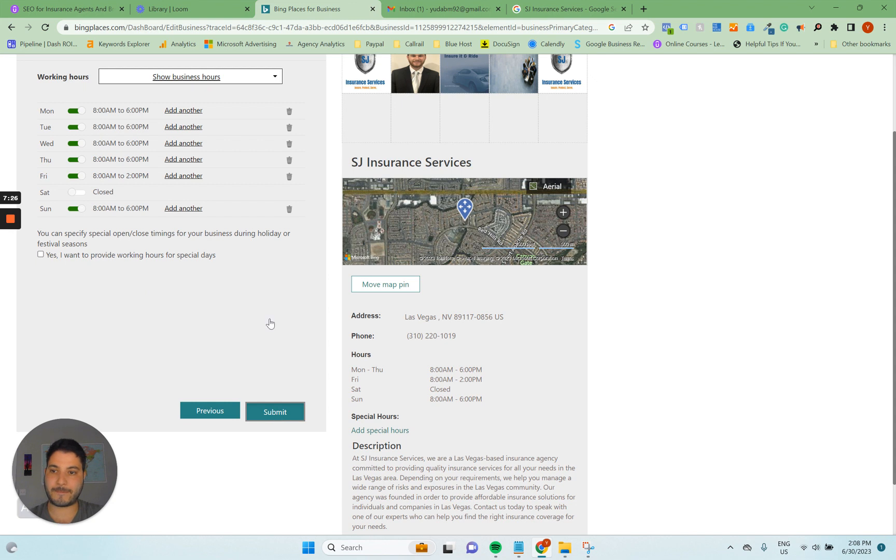
left_click(277, 415)
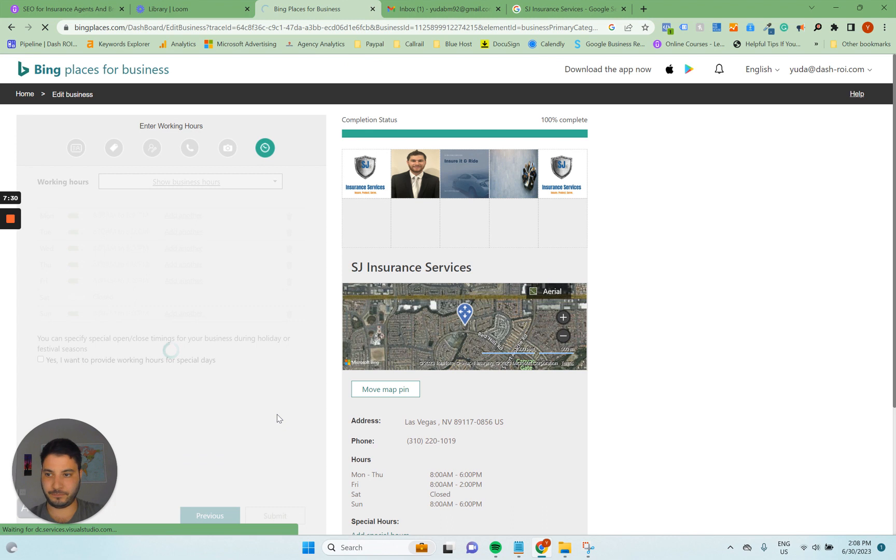
scroll(277, 414, "down", 3)
scroll(277, 414, "up", 3)
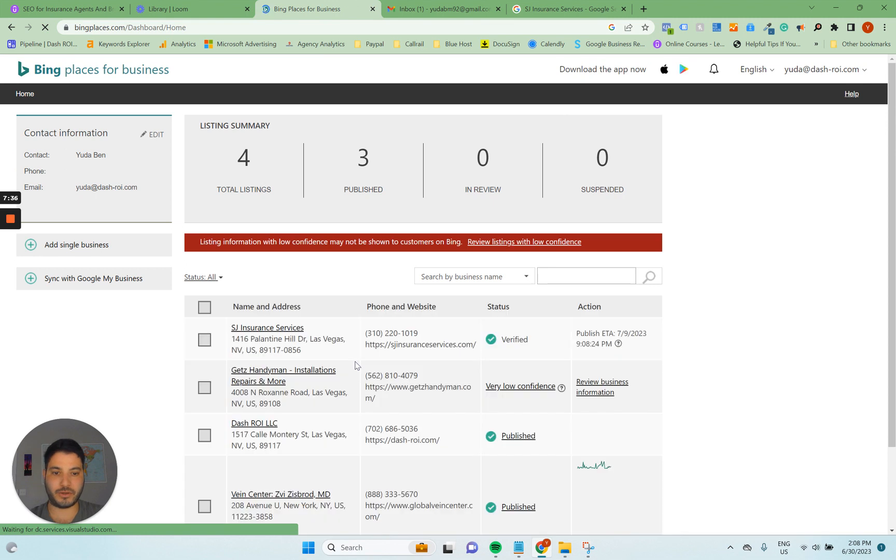
scroll(290, 342, "down", 2)
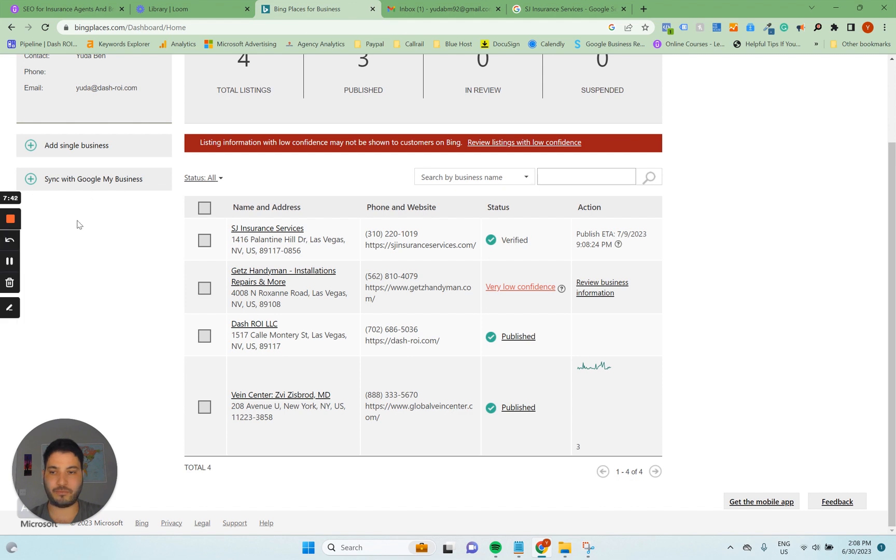
scroll(523, 332, "up", 2)
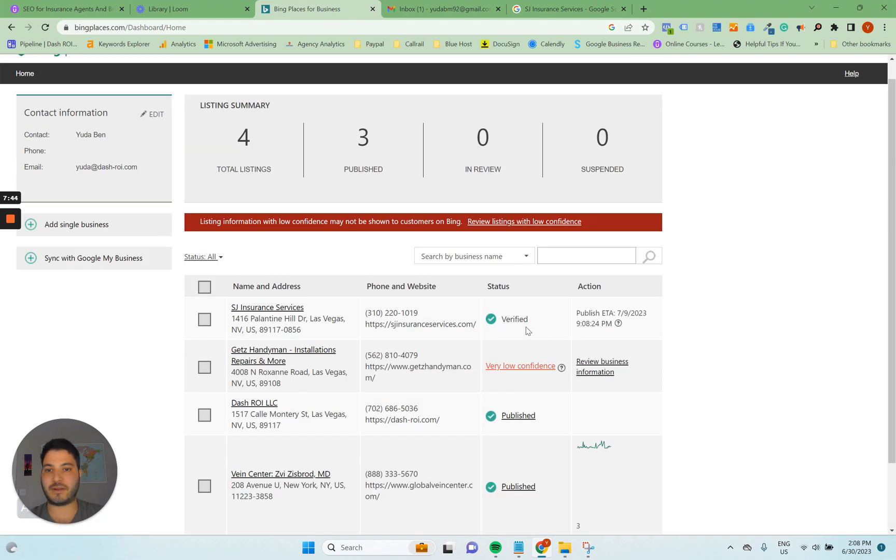
scroll(520, 333, "down", 1)
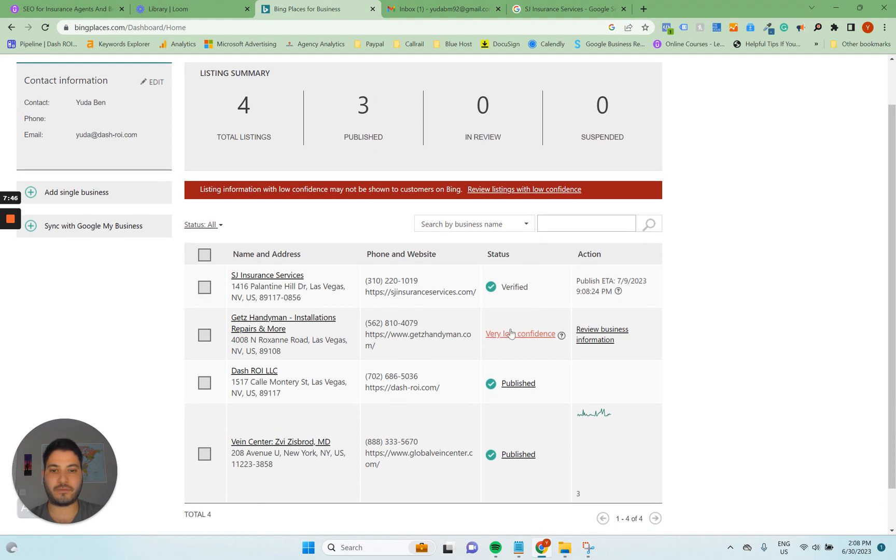
left_click(83, 235)
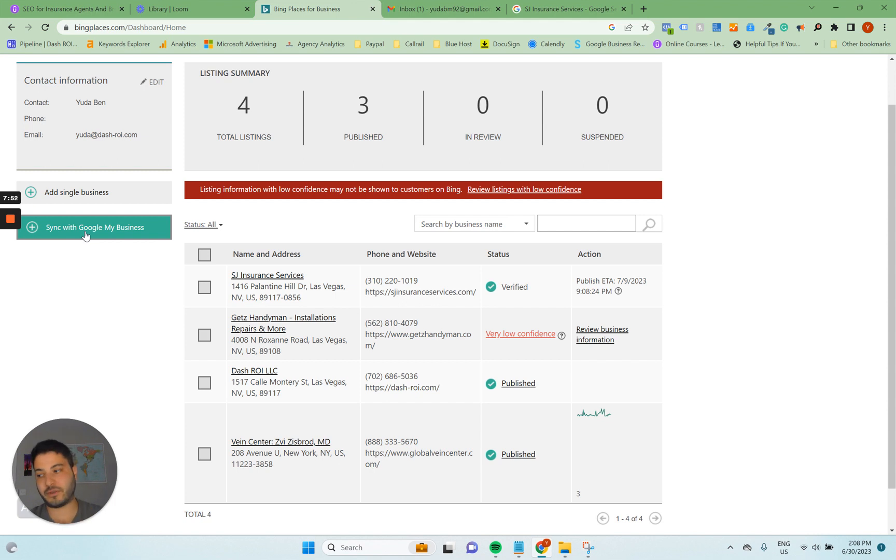
left_click(86, 236)
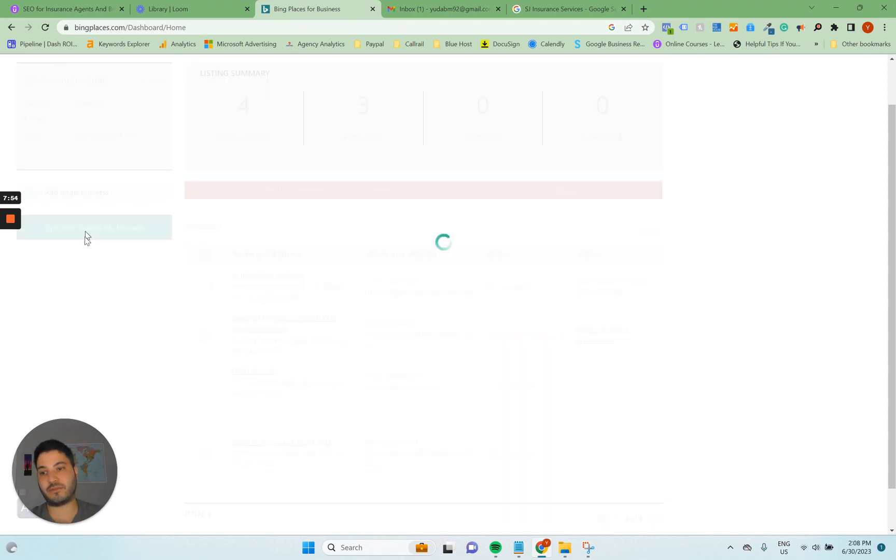
scroll(450, 360, "down", 2)
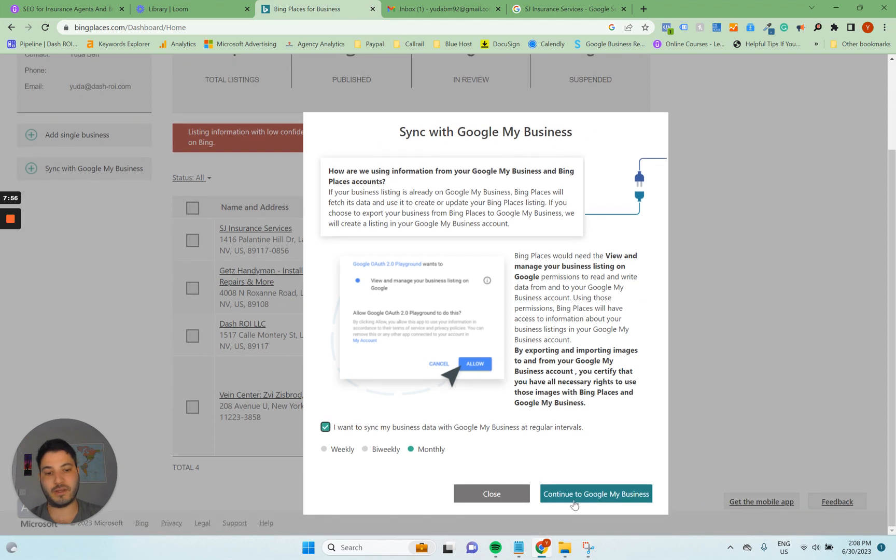
left_click(602, 497)
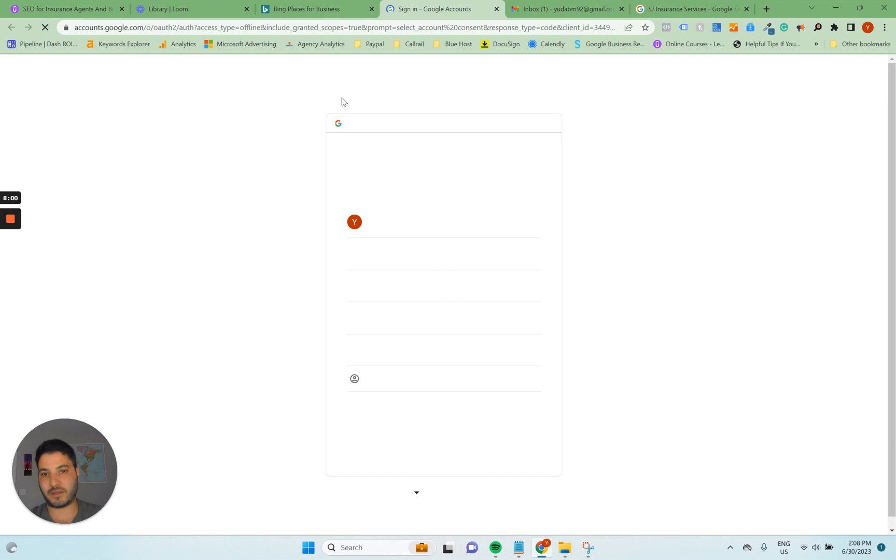
left_click(496, 9)
left_click(245, 3)
left_click(287, 9)
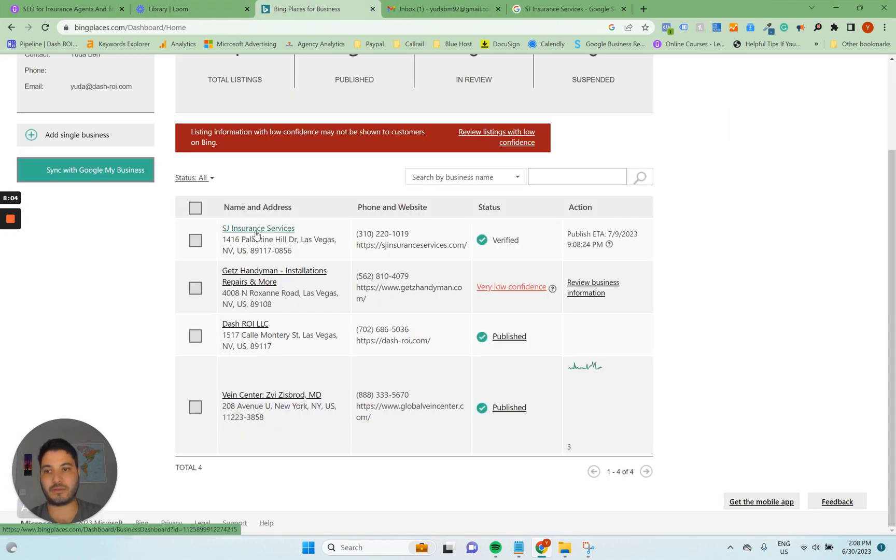
- Start a Google My Business sync with monthly intervals and continue to the Google account selection
left_click(74, 169)
scroll(597, 467, "down", 1)
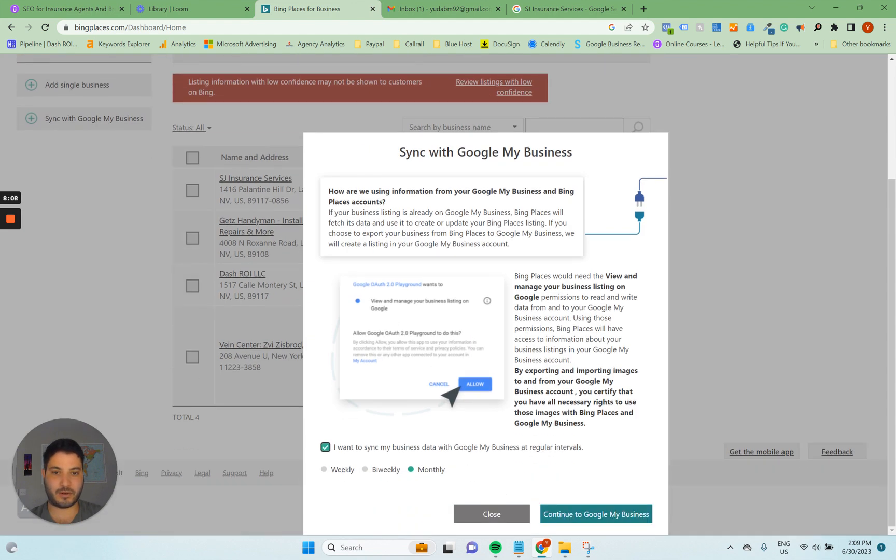
left_click_drag(337, 201, 532, 259)
left_click(591, 514)
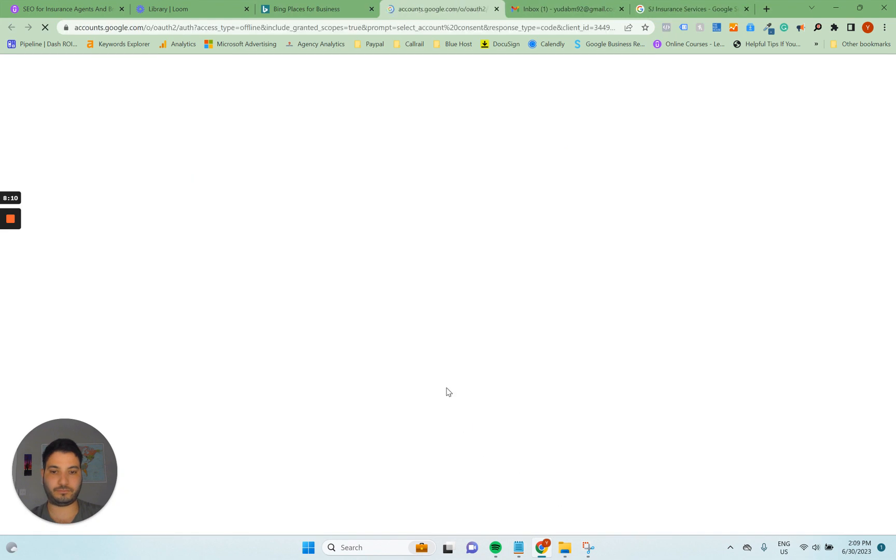
left_click(300, 5)
left_click(500, 7)
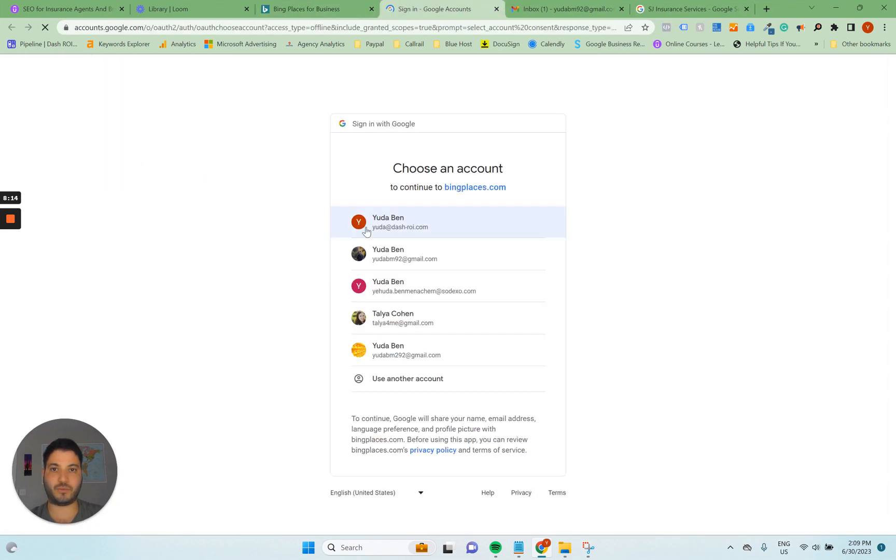
- Choose the agency's Google account and allow bingplaces.com to manage its Google business listings
left_click(394, 219)
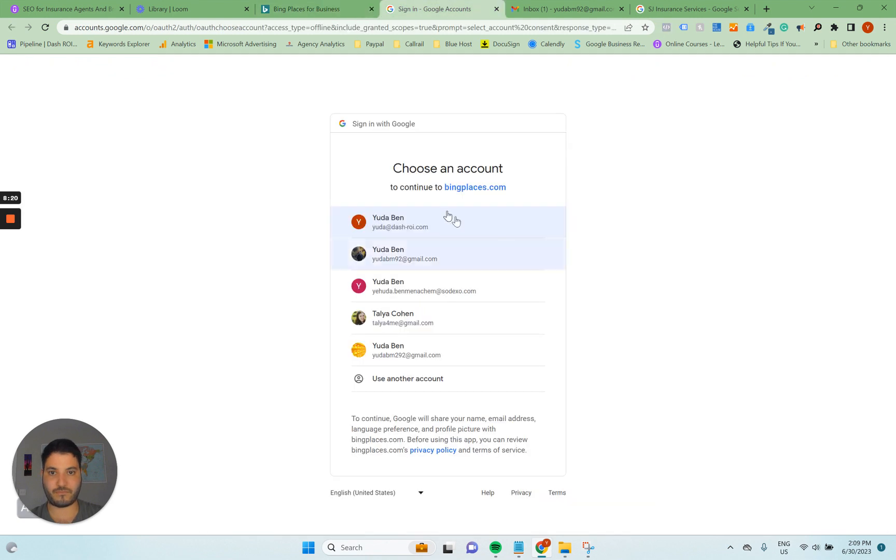
left_click(451, 220)
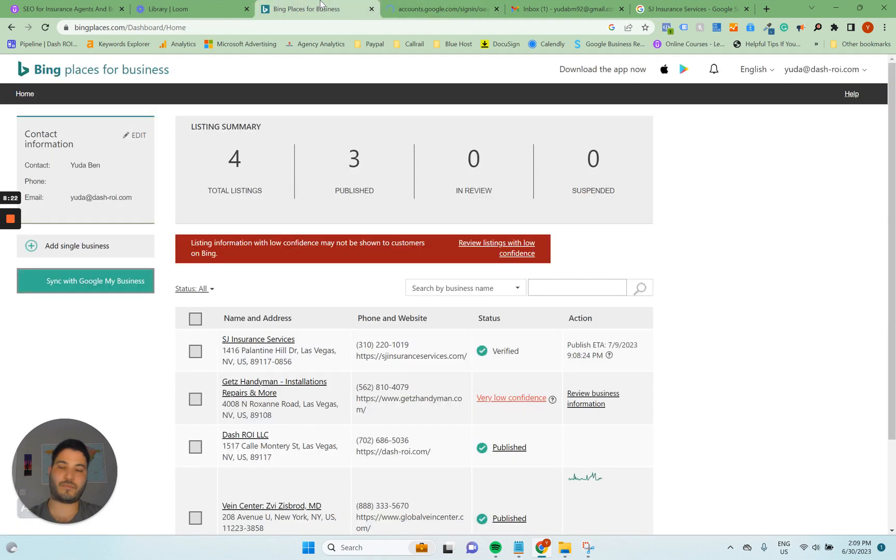
left_click(386, 10)
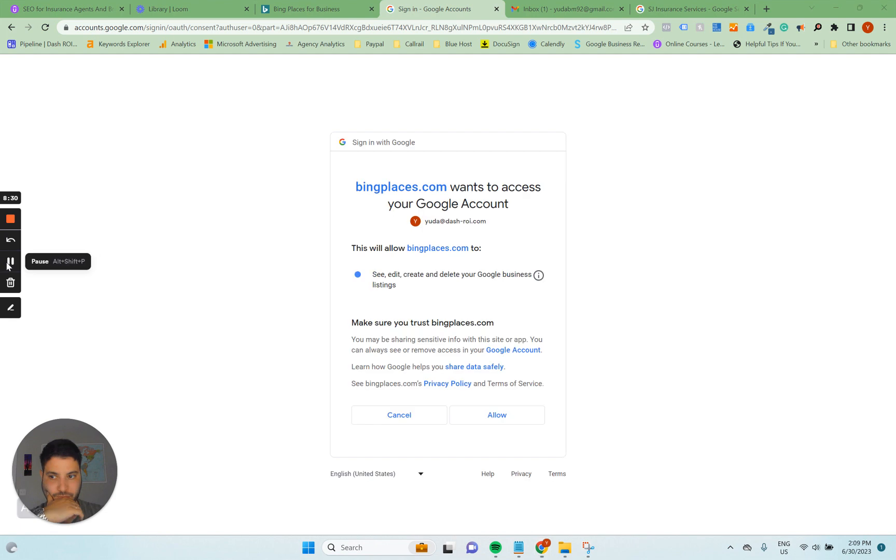
left_click(497, 415)
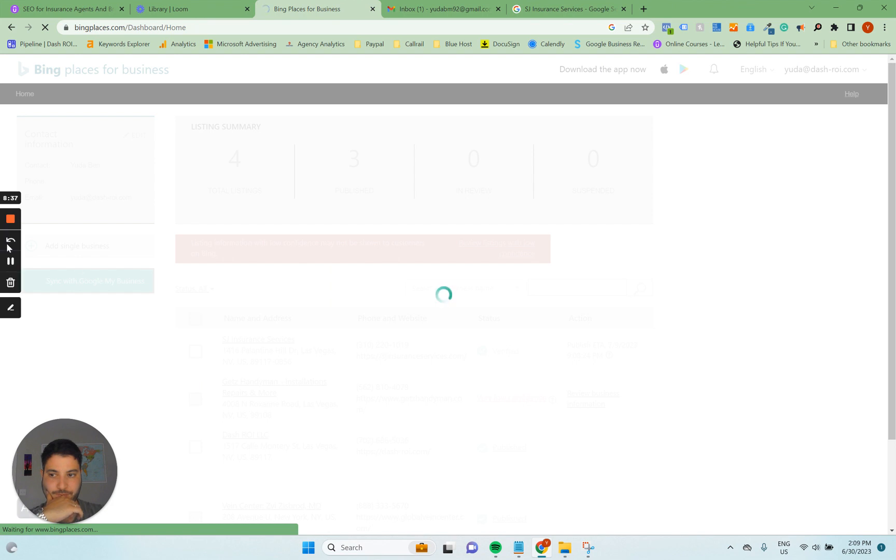
left_click(10, 263)
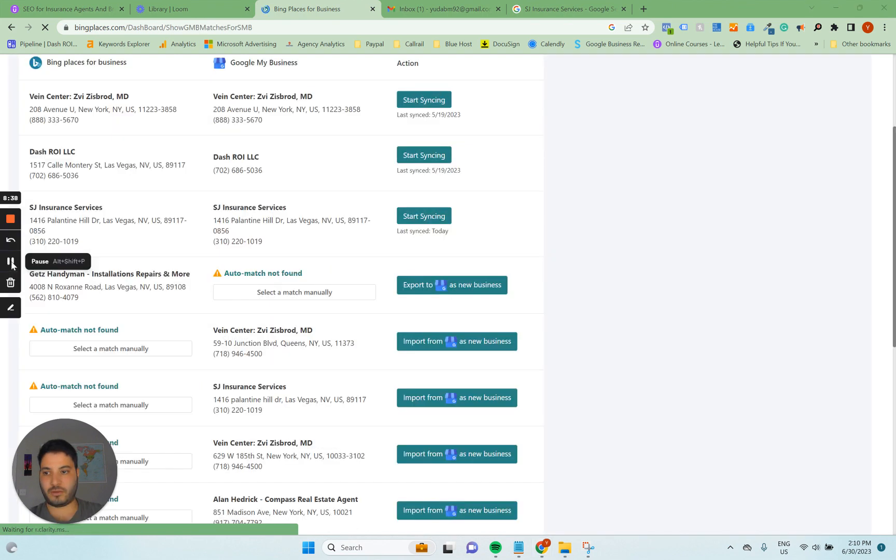
- Start syncing the SJ Insurance Services and Dash ROI LLC listings with their matching Google My Business profiles
scroll(728, 334, "up", 1)
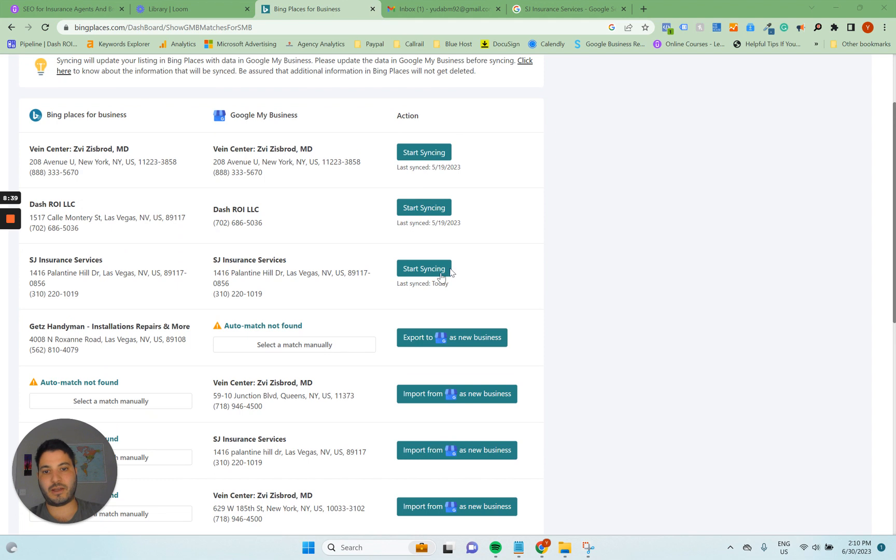
scroll(288, 273, "up", 1)
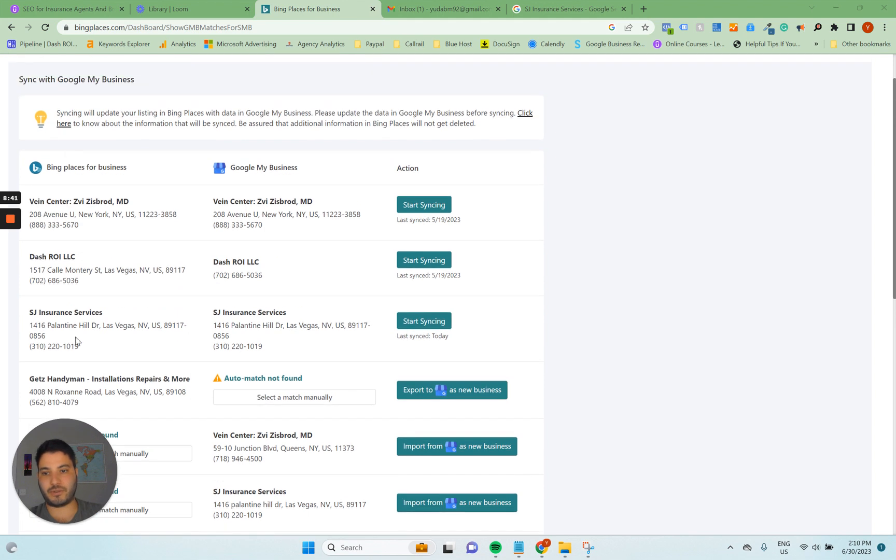
left_click(415, 324)
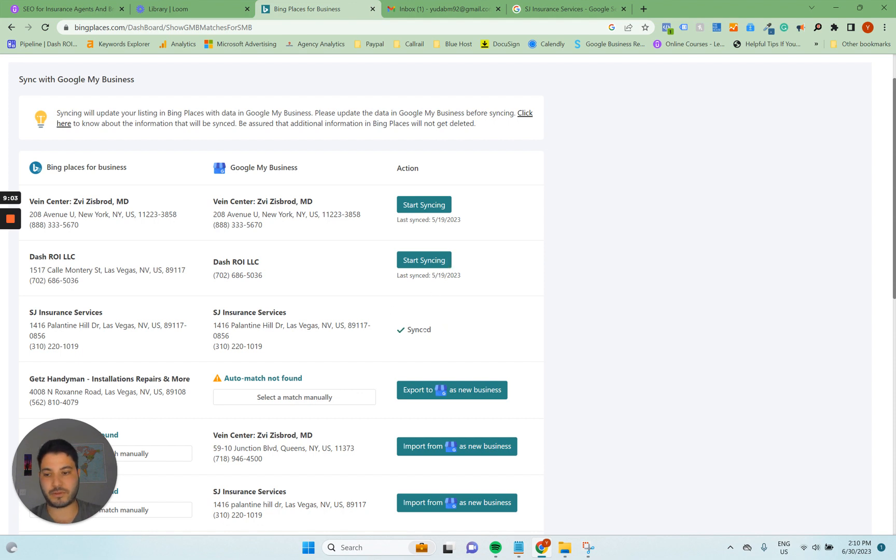
left_click(424, 260)
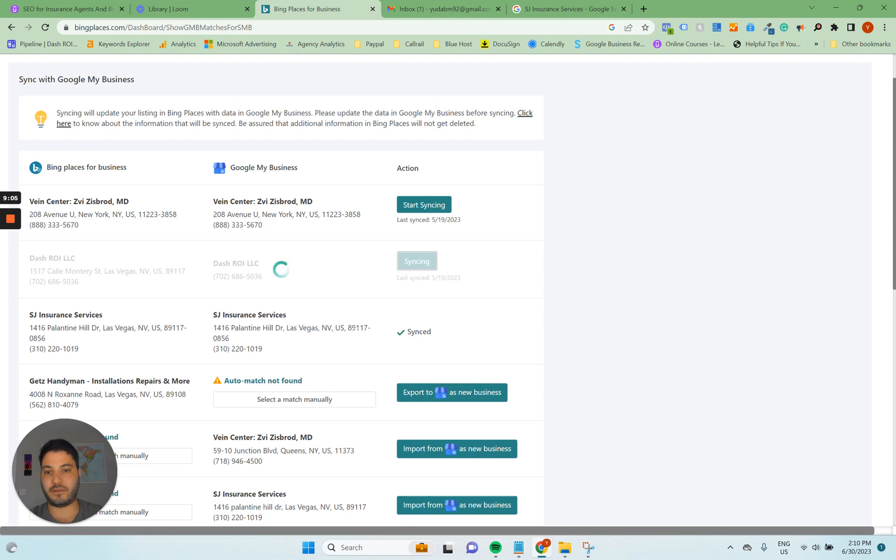
scroll(433, 294, "down", 1)
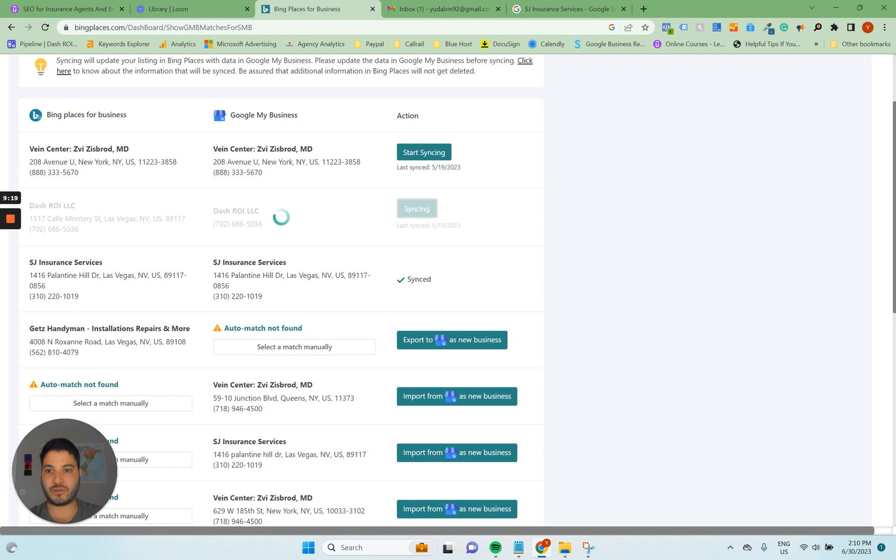
- Switch to the Udemy course curriculum and review the Google My Business and Bing Maps section and the one following it
left_click(114, 8)
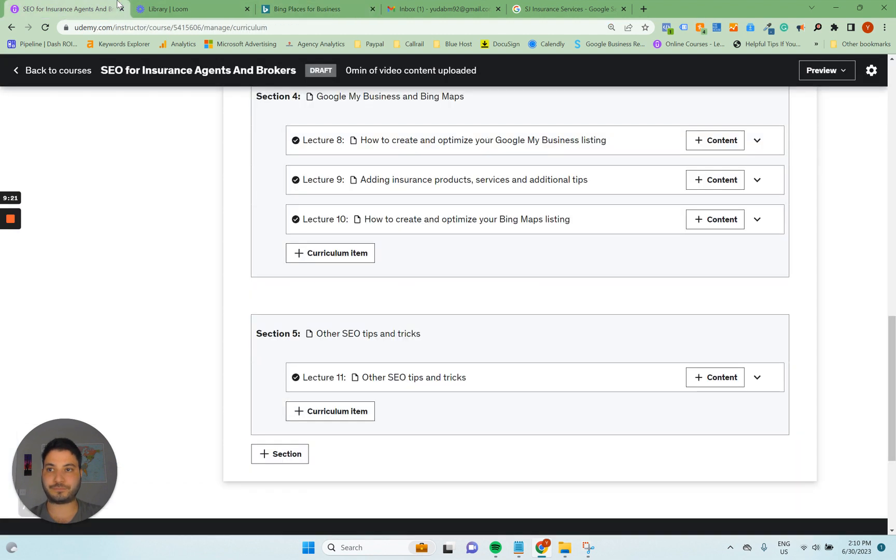
scroll(235, 265, "up", 1)
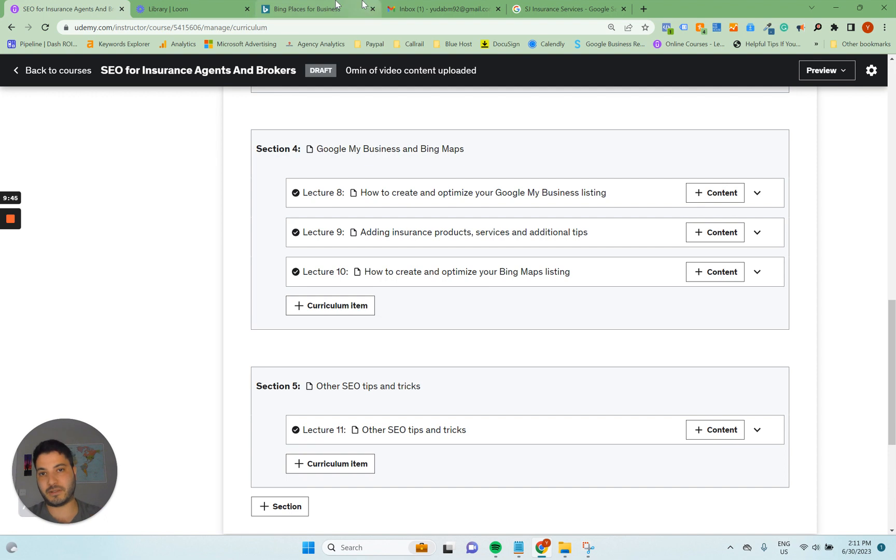
left_click(290, 8)
left_click(44, 5)
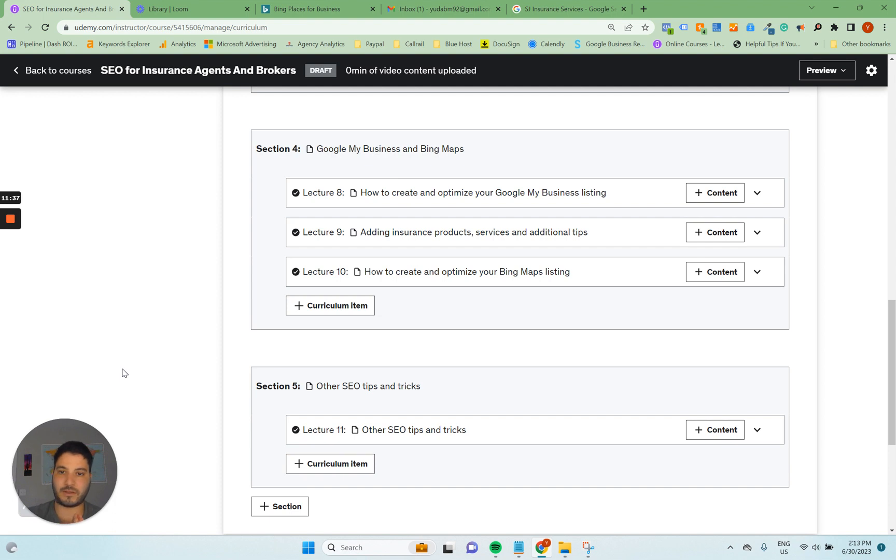
scroll(123, 373, "up", 1)
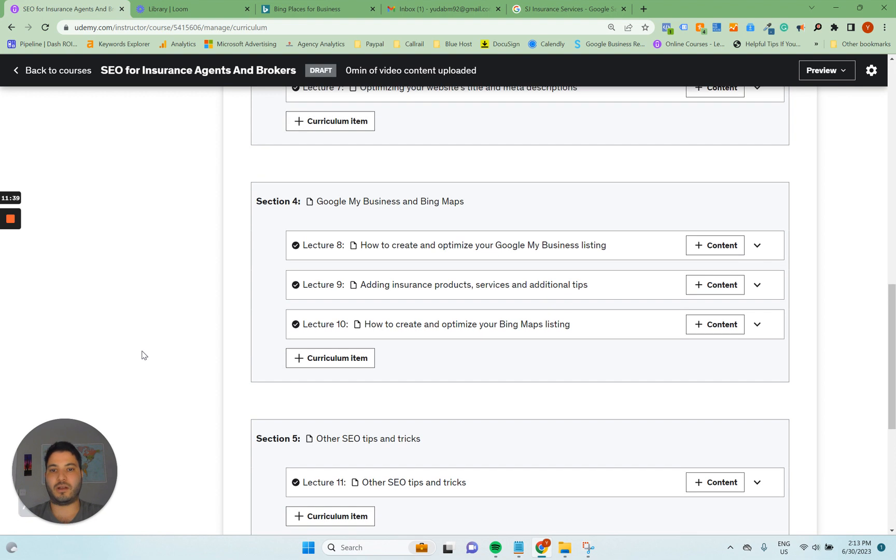